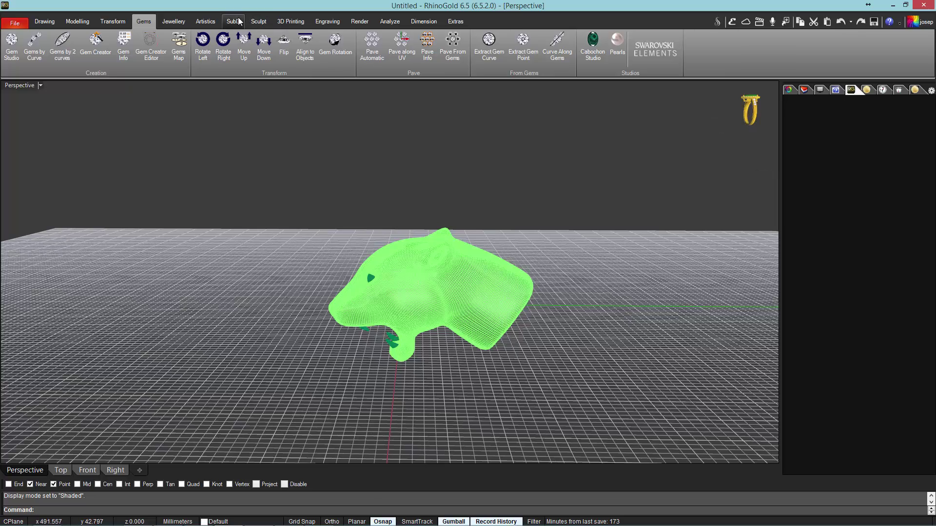
Turn on SubD edit mode for the panther head and enable face selection
click(239, 21)
click(18, 60)
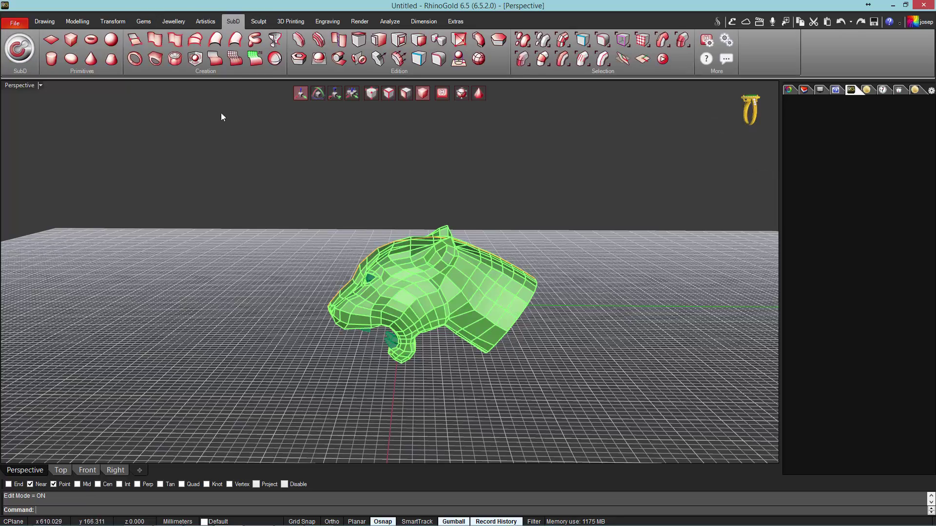
right_drag(340, 162, 448, 185)
scroll(376, 308, up, 7)
right_drag(387, 289, 396, 174)
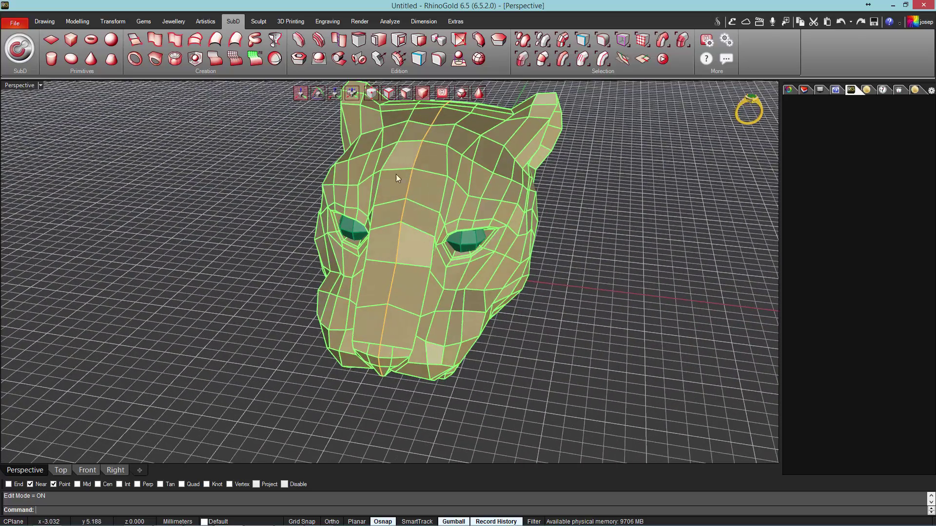
click(405, 93)
Inset the strip of faces beside the centre line from above the nose to the forehead, by edge, at about 0.393 distance
right_drag(404, 316, 422, 324)
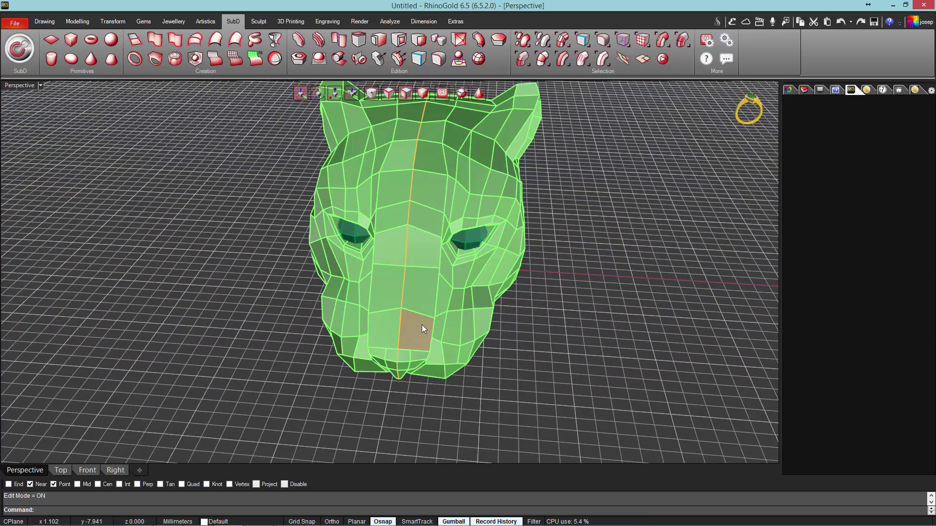
ctrl+shift+click(422, 289)
ctrl+shift+click(422, 239)
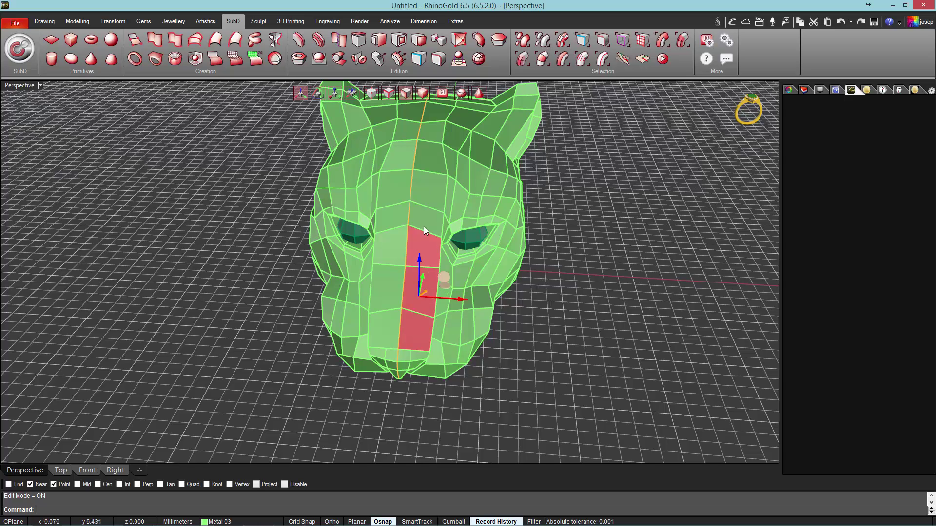
ctrl+shift+click(426, 216)
ctrl+shift+click(430, 195)
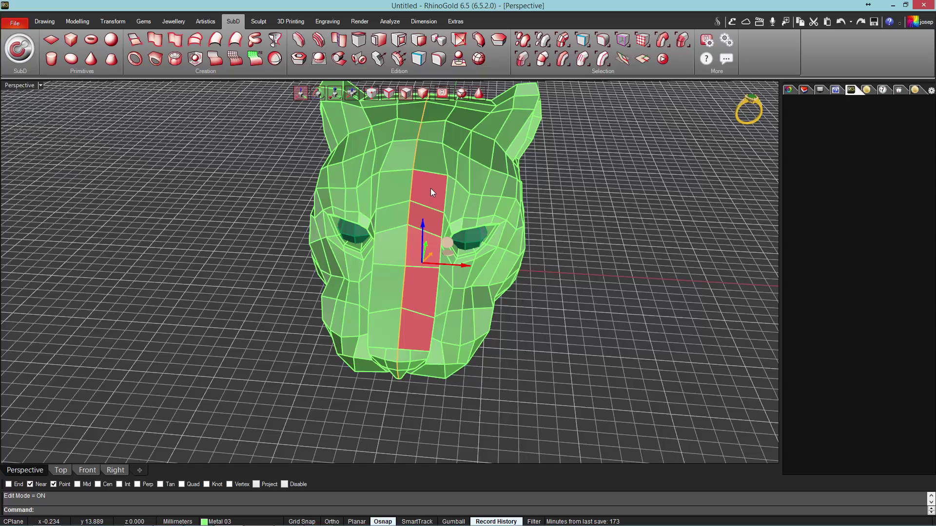
ctrl+shift+click(432, 168)
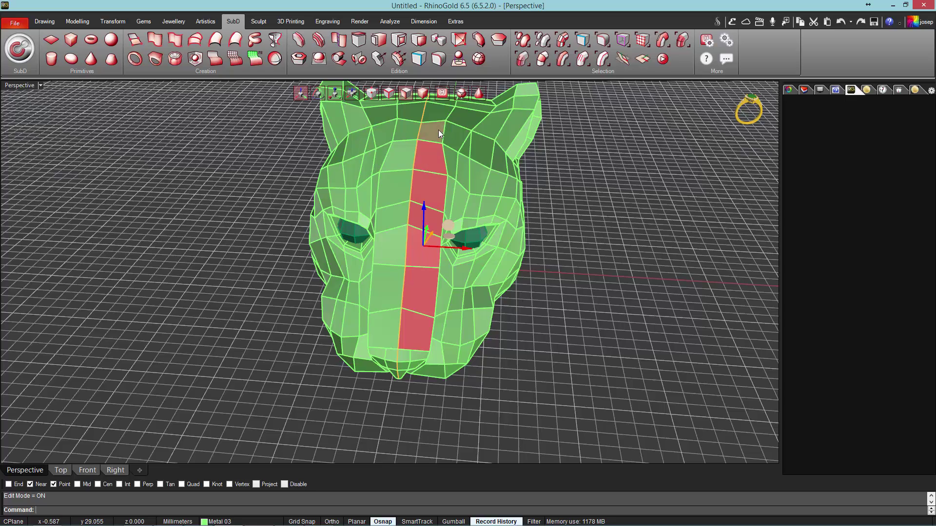
click(399, 42)
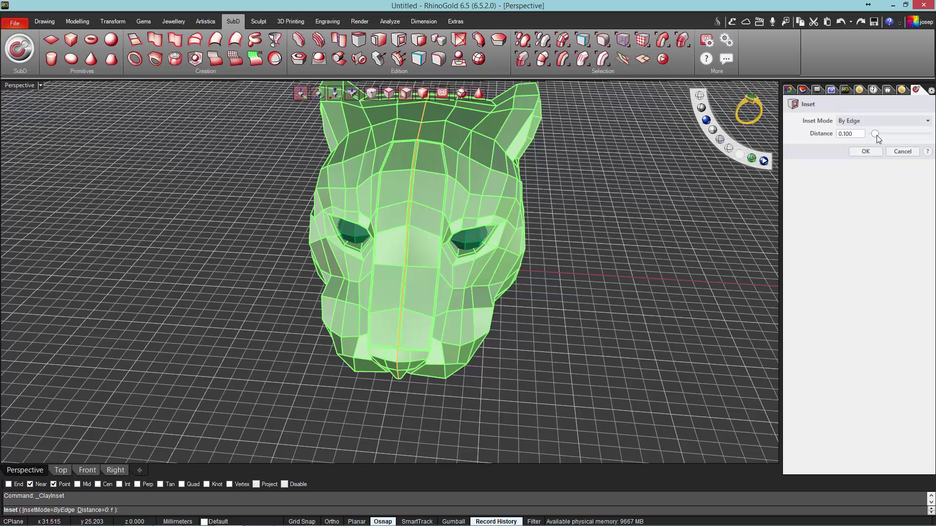
drag(878, 136, 886, 139)
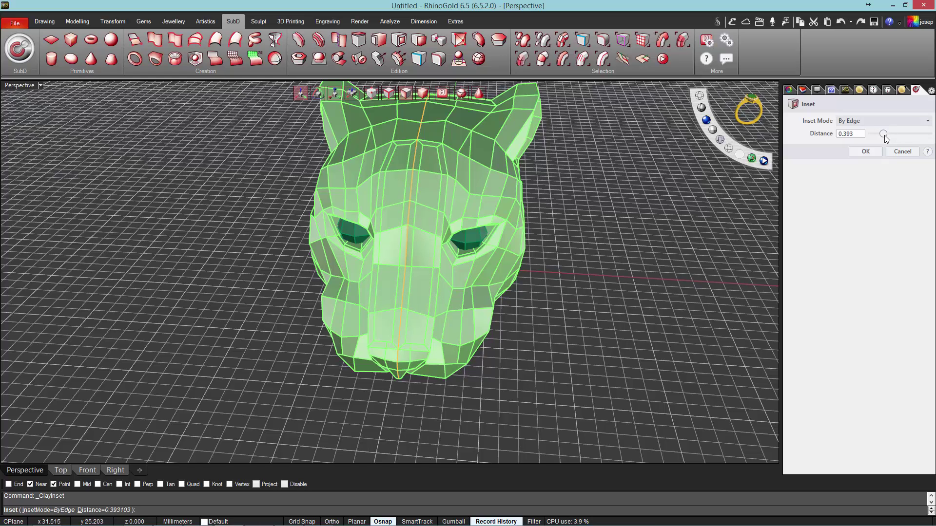
click(865, 152)
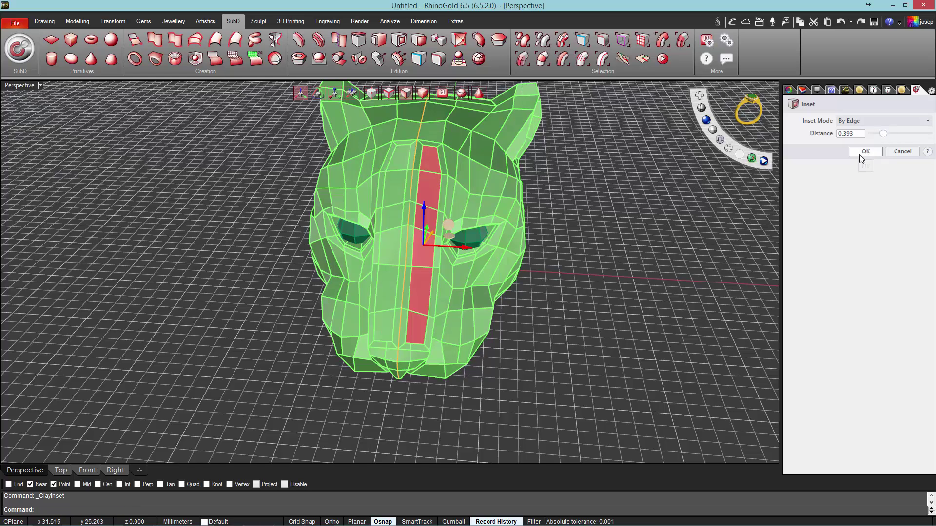
Extrude the inset nose-to-forehead strip as a group with height -0.2 and check the smoothed shape
click(419, 41)
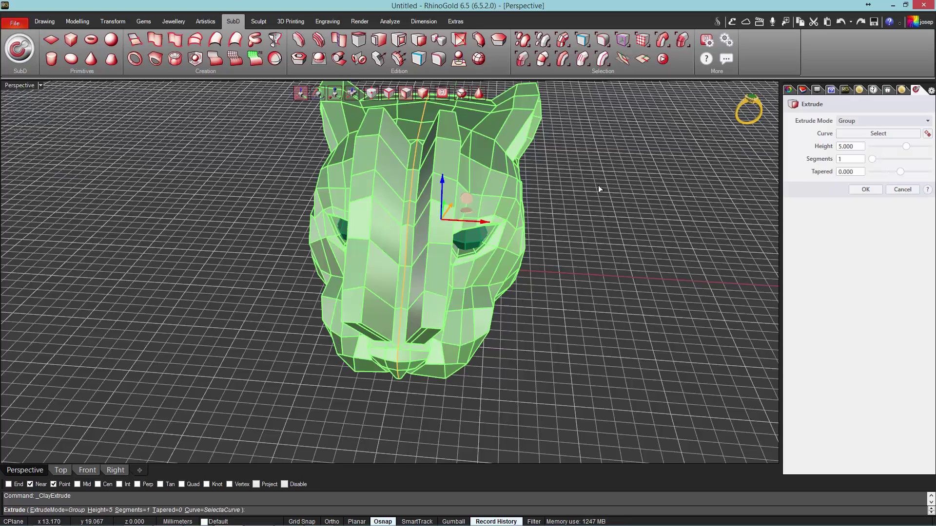
right_drag(598, 186, 660, 169)
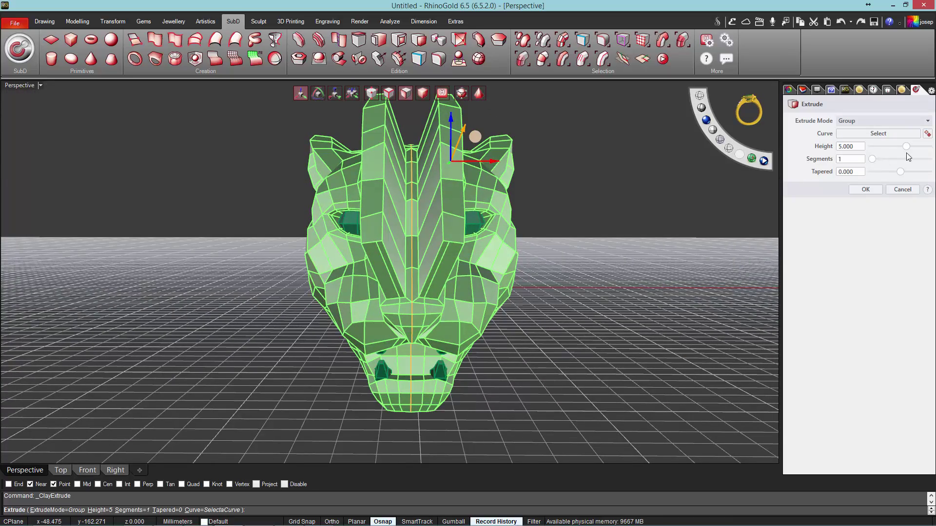
drag(909, 153, 900, 151)
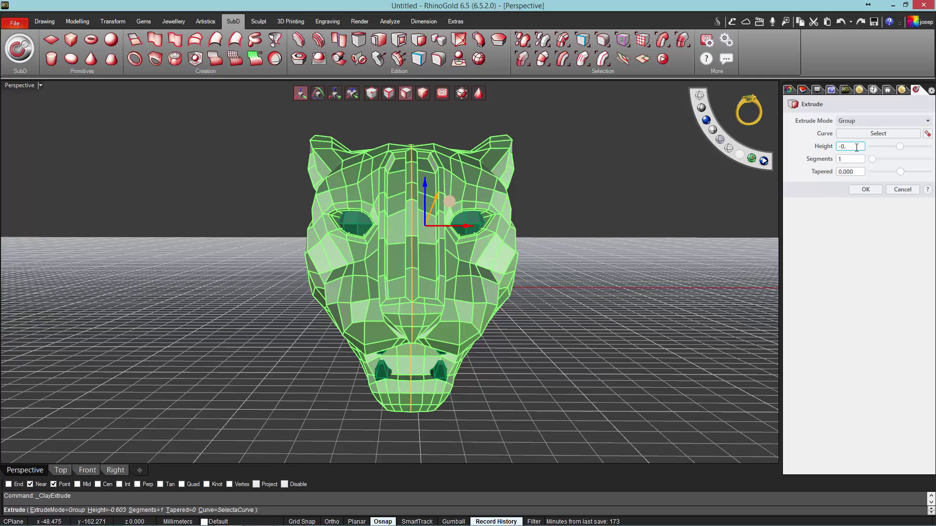
key(Return)
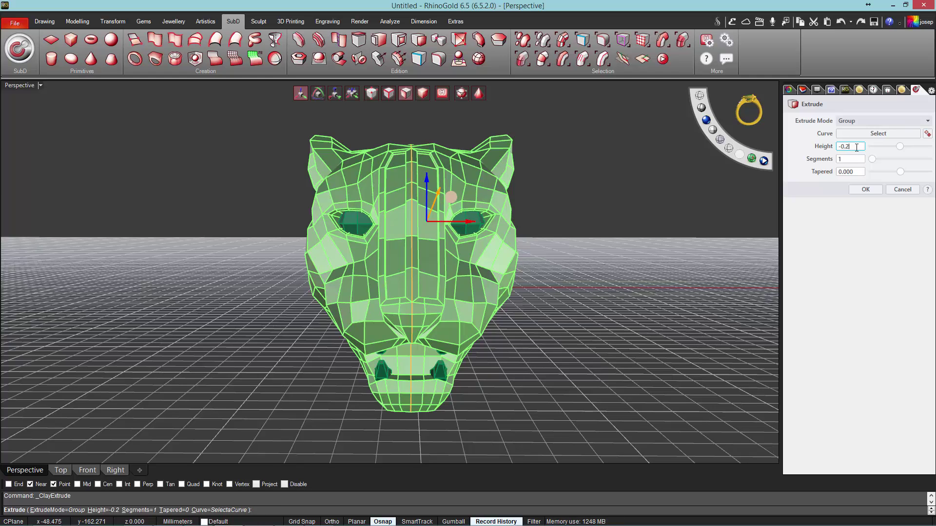
right_drag(619, 233, 560, 275)
click(863, 189)
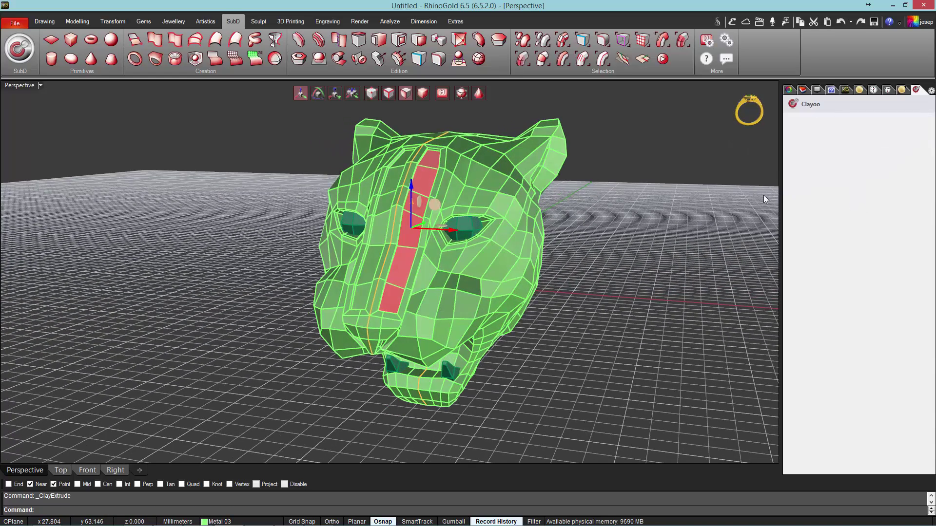
key(Escape)
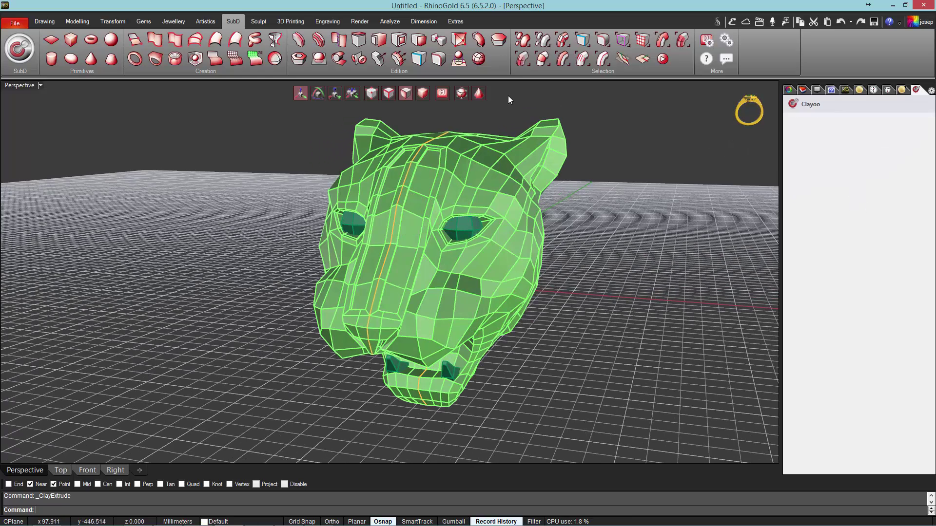
click(484, 95)
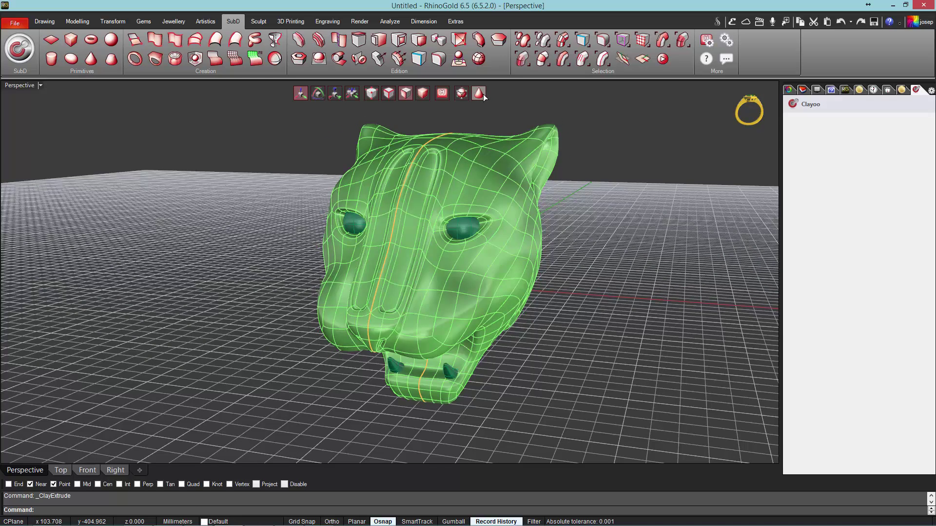
click(484, 94)
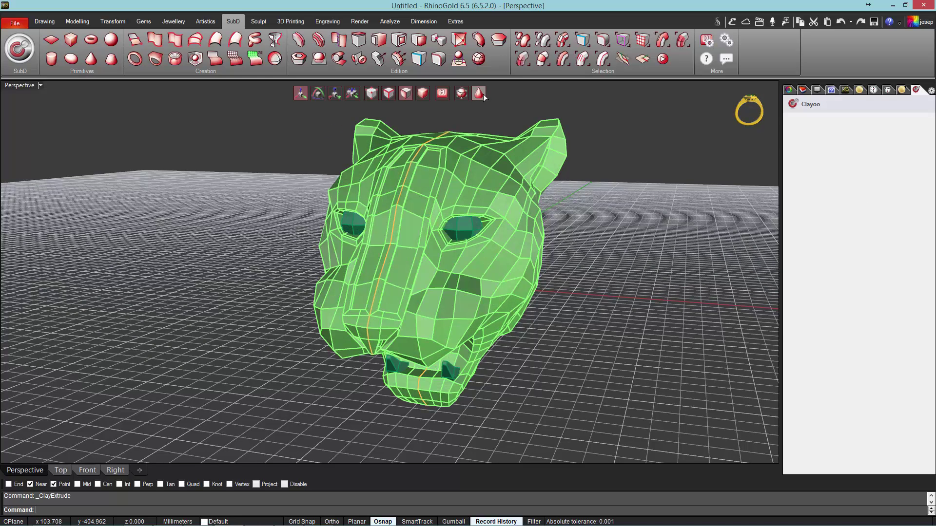
Inset the block of faces covering the muzzle pad beside the nose, by edge, at distance 0.393
right_drag(622, 184, 559, 244)
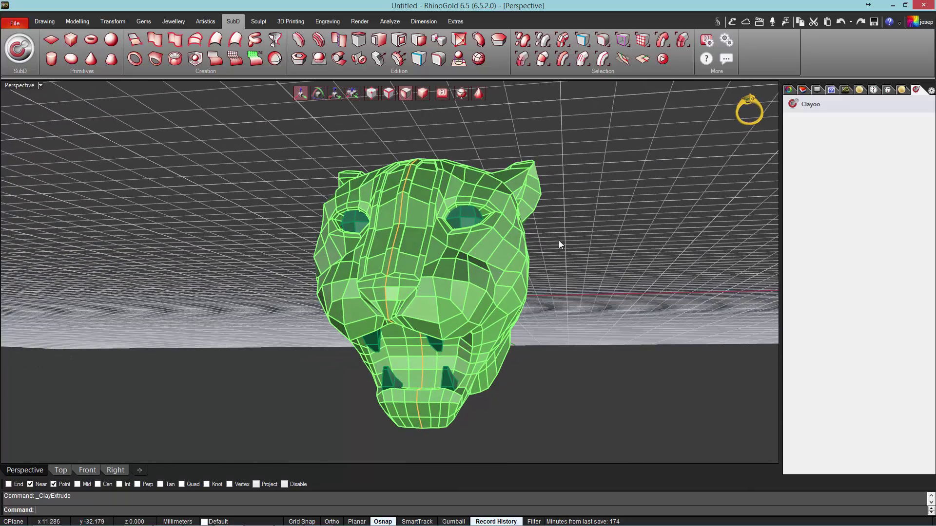
click(428, 326)
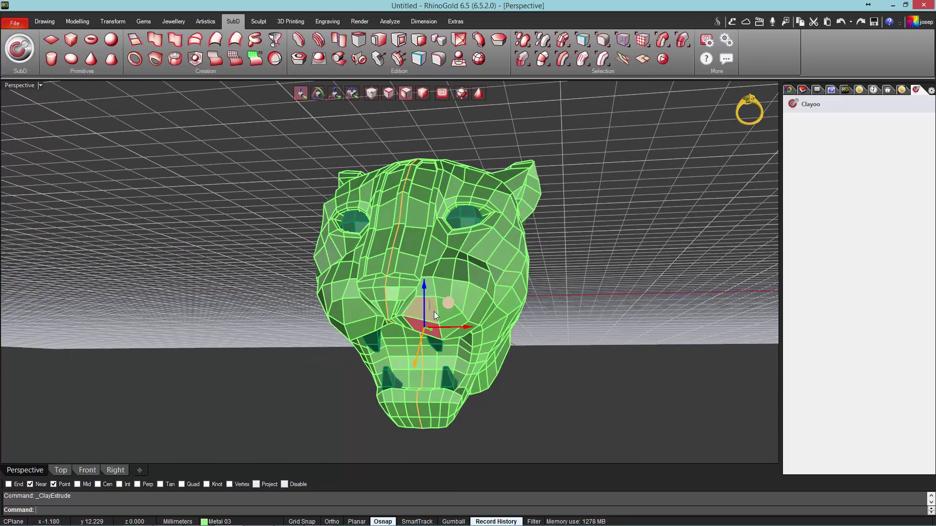
shift+click(431, 282)
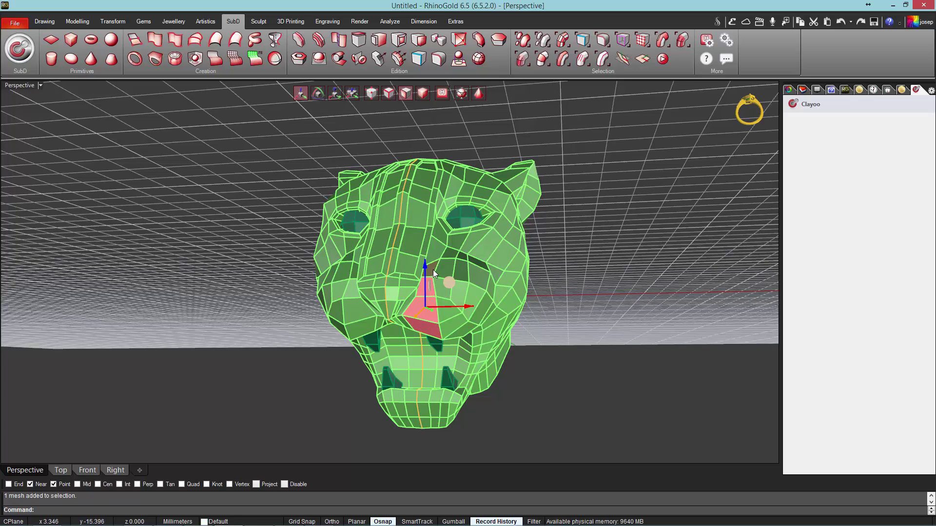
shift+click(442, 265)
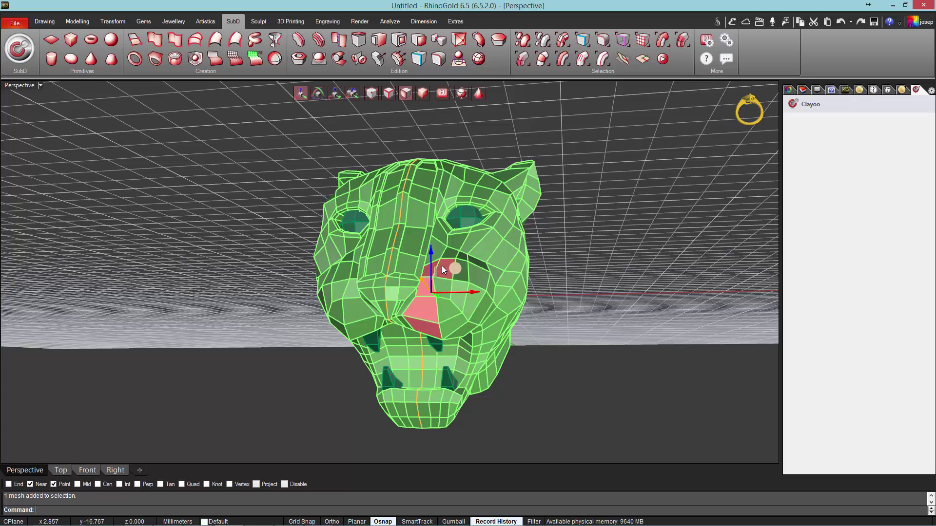
shift+click(446, 310)
shift+click(452, 328)
shift+click(468, 313)
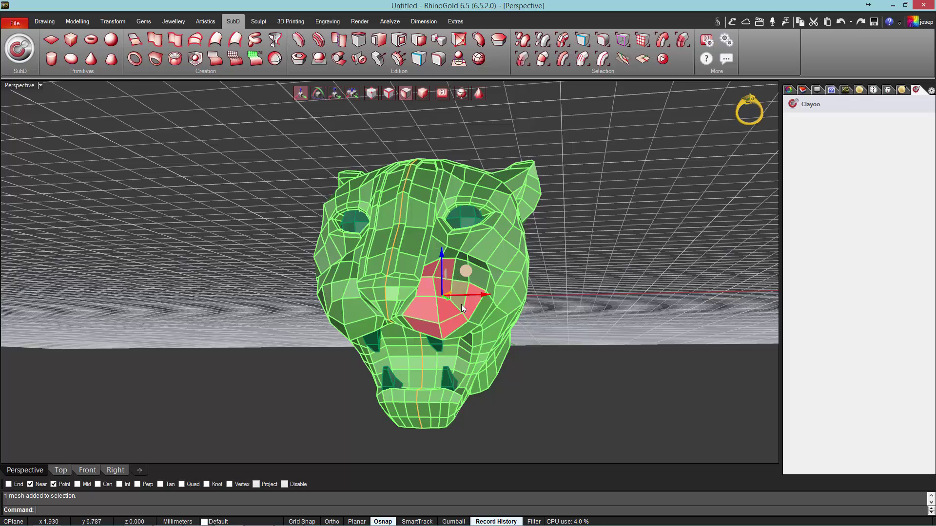
shift+click(481, 282)
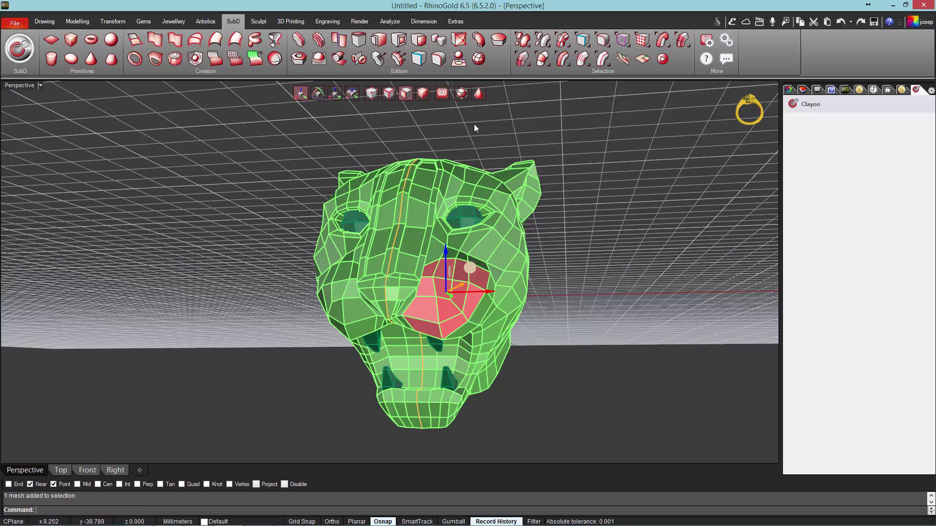
click(398, 39)
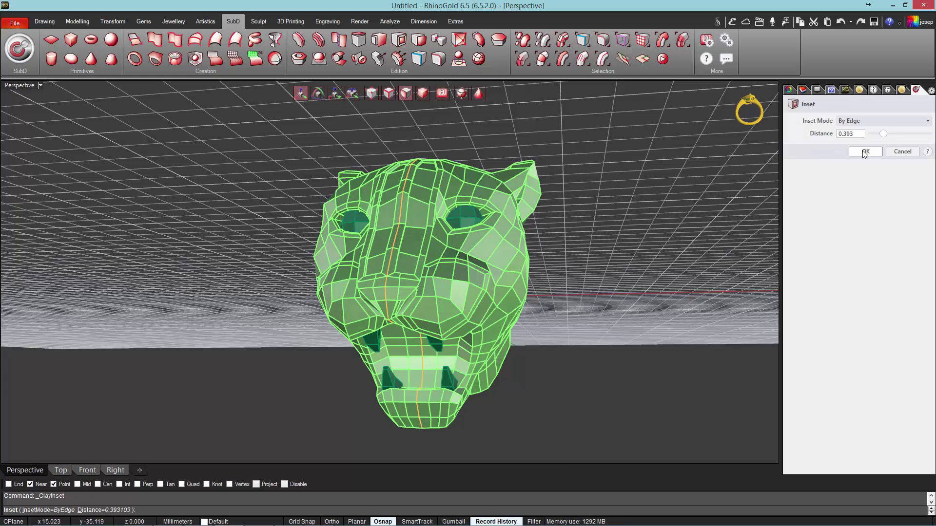
click(864, 152)
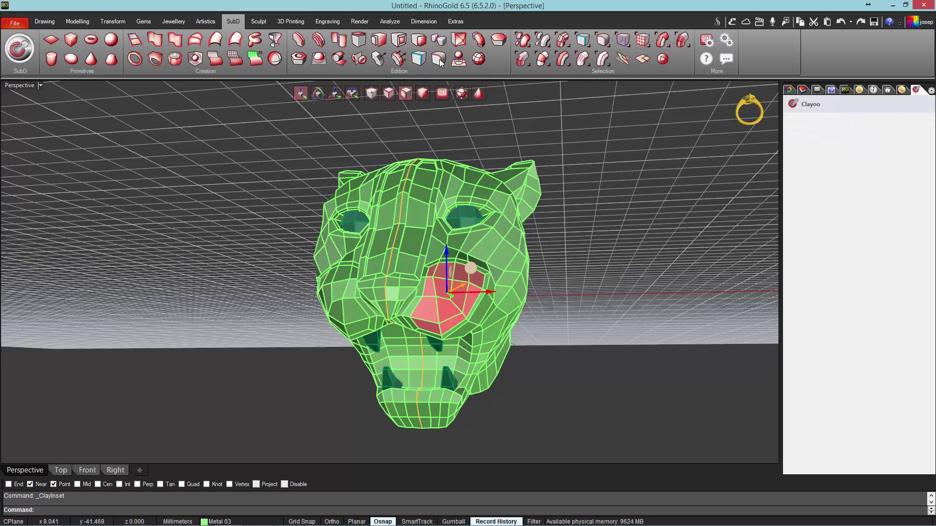
Extrude the inset muzzle pad faces as a group with height -0.2 and clear the selection
click(422, 43)
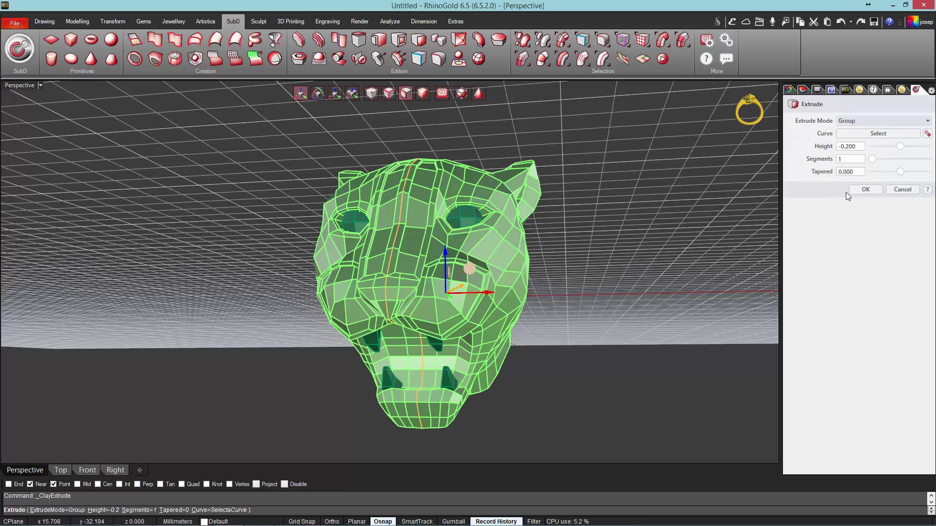
click(860, 190)
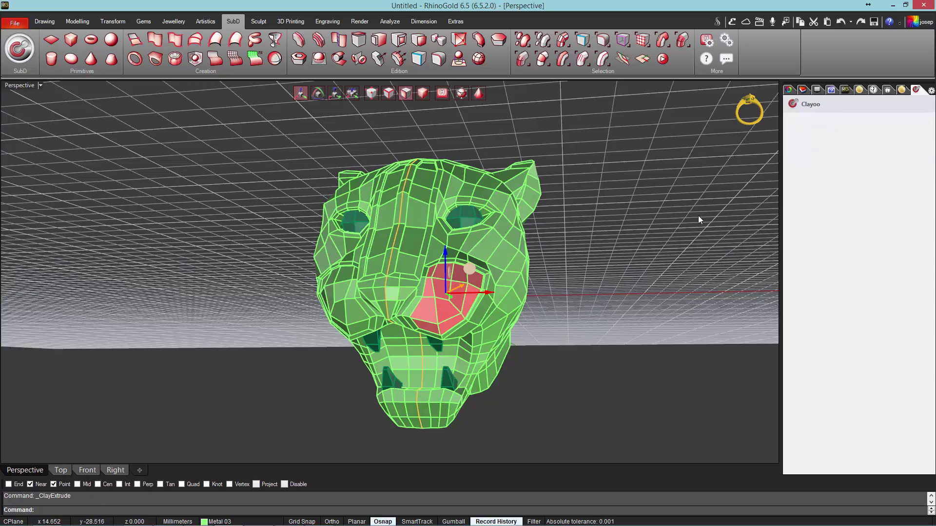
key(Escape)
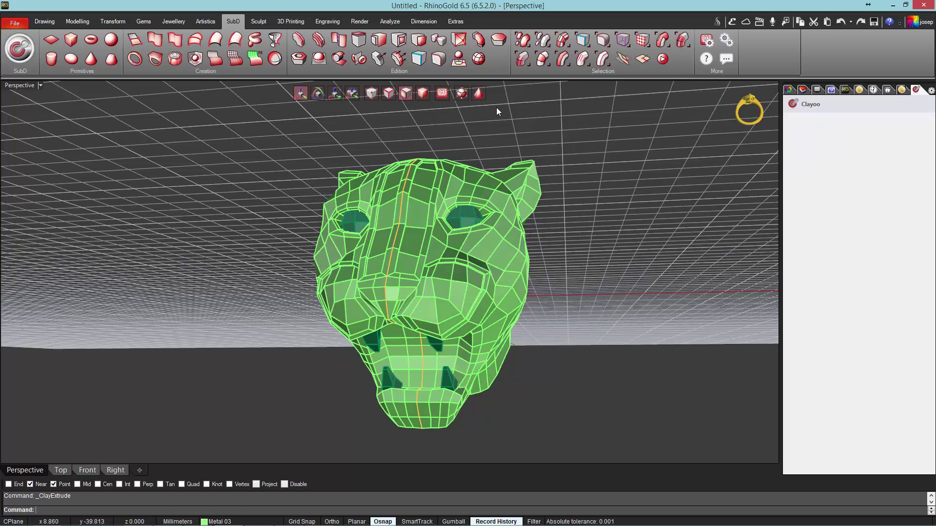
Examine the smoothed panther head in Rendered display mode, and return to the Shaded, faceted view
click(479, 94)
right_drag(595, 198, 649, 165)
click(706, 121)
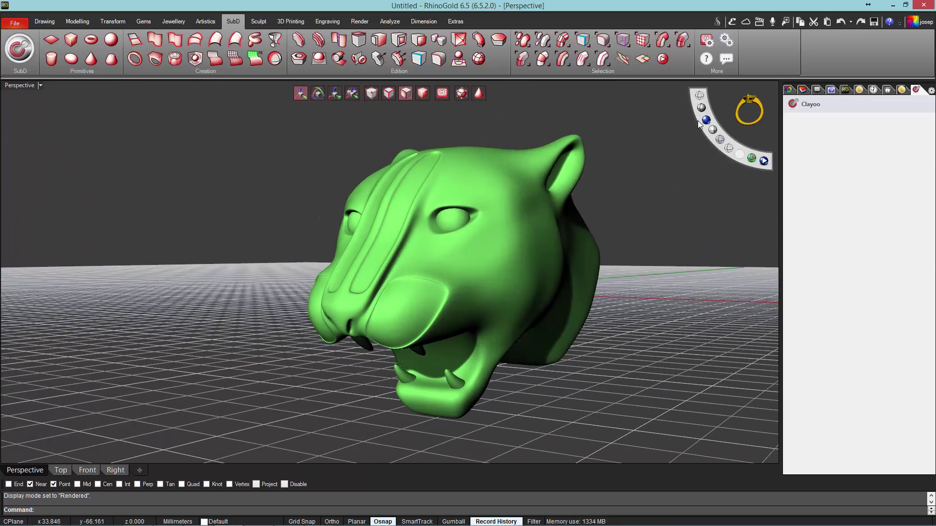
click(701, 108)
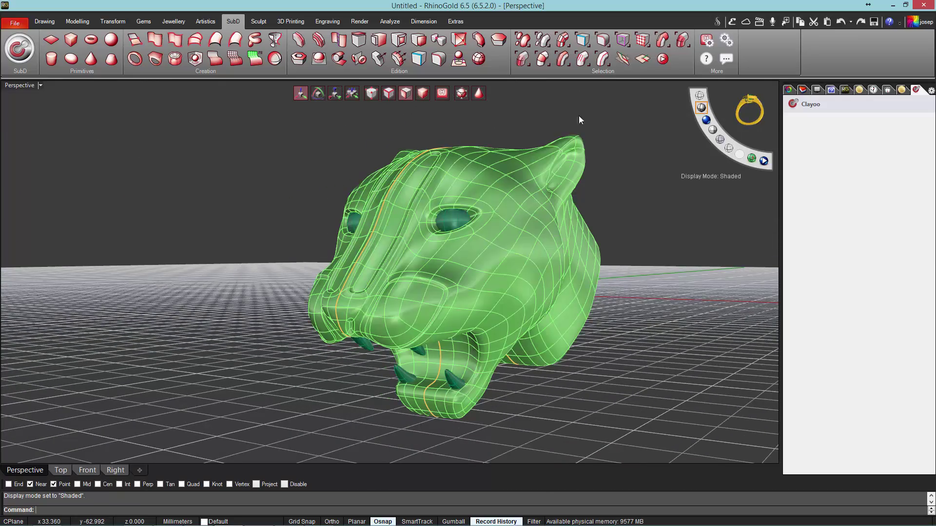
click(480, 97)
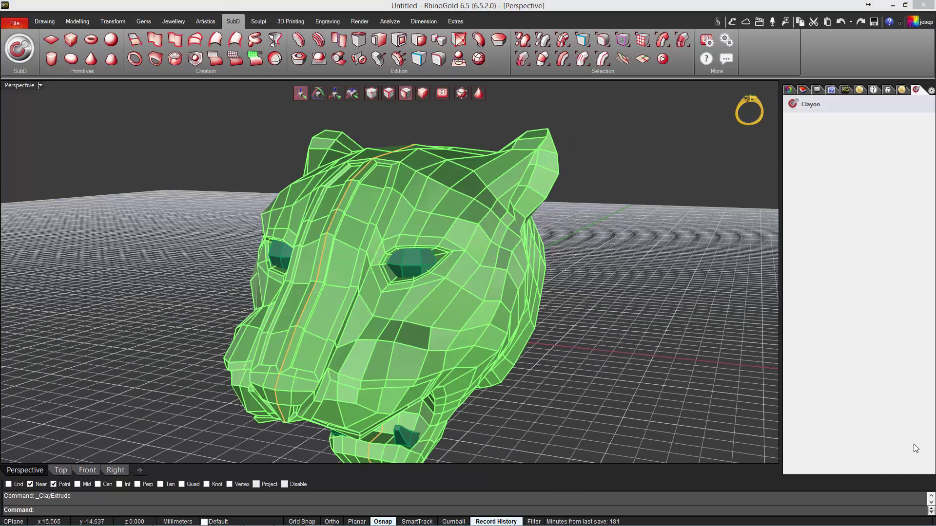
Inset the row of five faces across the upper muzzle and extrude it as a group with height -0.2
click(345, 363)
shift+click(361, 365)
shift+click(378, 367)
shift+click(410, 368)
shift+click(432, 366)
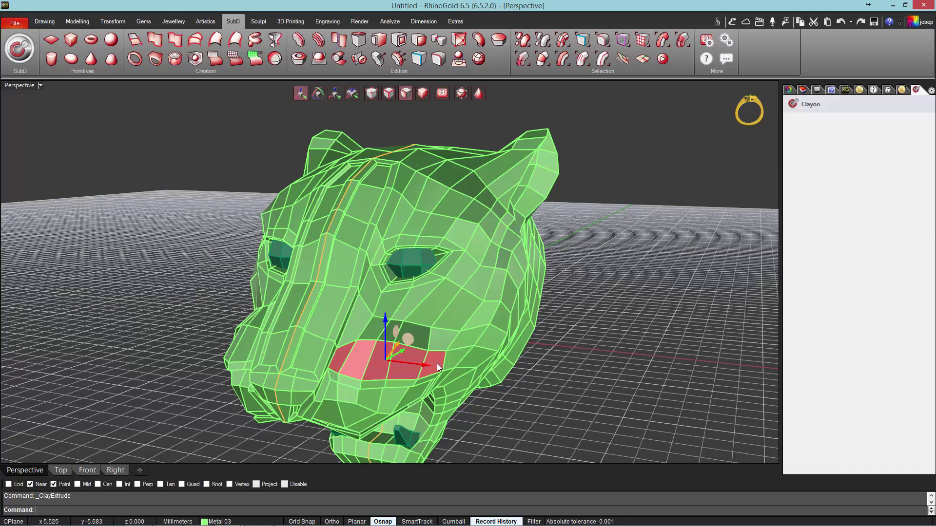
click(399, 39)
click(864, 151)
click(419, 39)
click(862, 190)
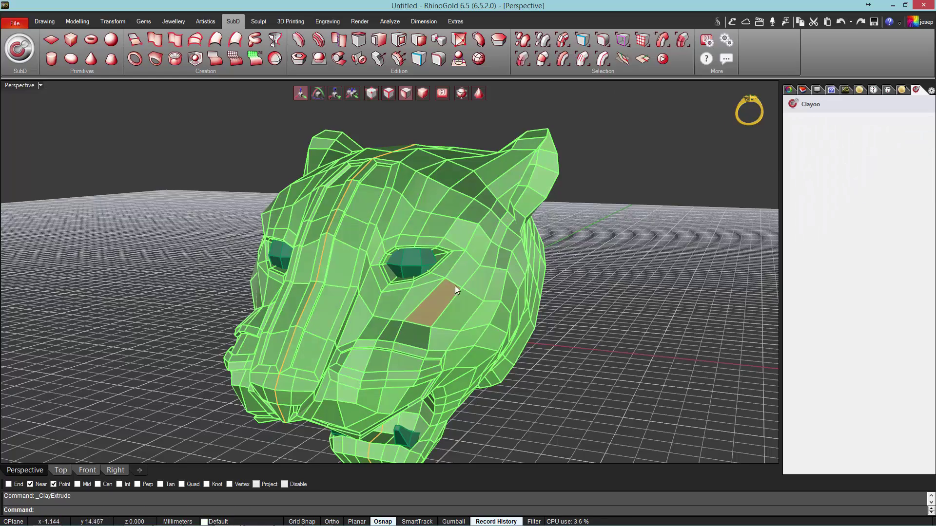
Inset the row of four faces just above the grooved muzzle row and extrude it as a group with height -0.2
click(356, 324)
shift+click(375, 332)
shift+click(409, 335)
shift+click(442, 338)
click(398, 39)
click(865, 151)
click(418, 39)
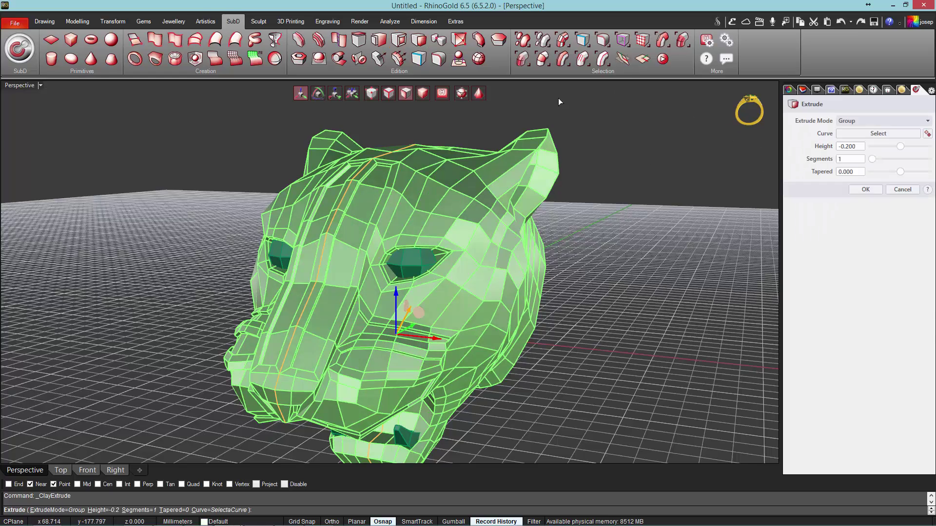
click(865, 190)
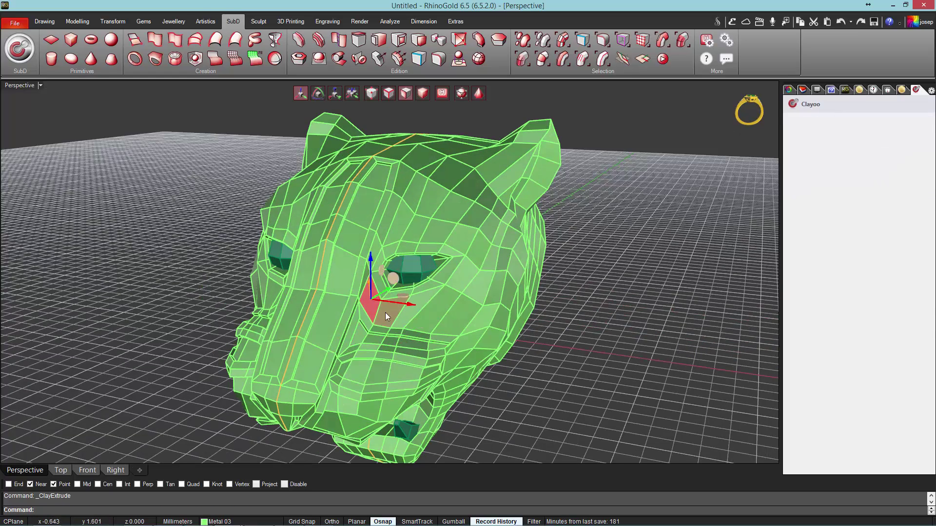
Select the band of faces beneath the eye, inset it and extrude it inward as a group, and check the smoothed shape
shift+click(386, 317)
shift+click(414, 316)
shift+click(444, 312)
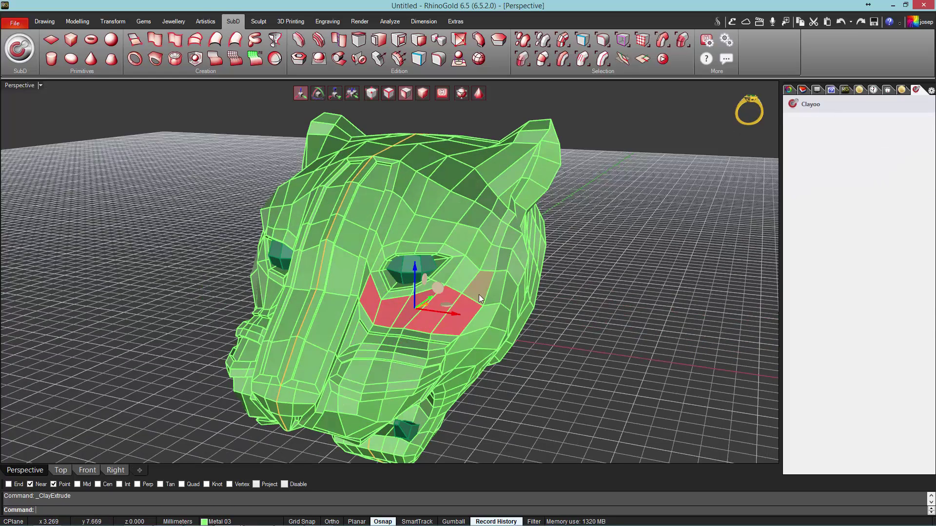
shift+click(479, 295)
shift+click(463, 278)
right_drag(424, 166, 392, 127)
key(Escape)
right_drag(664, 247, 619, 285)
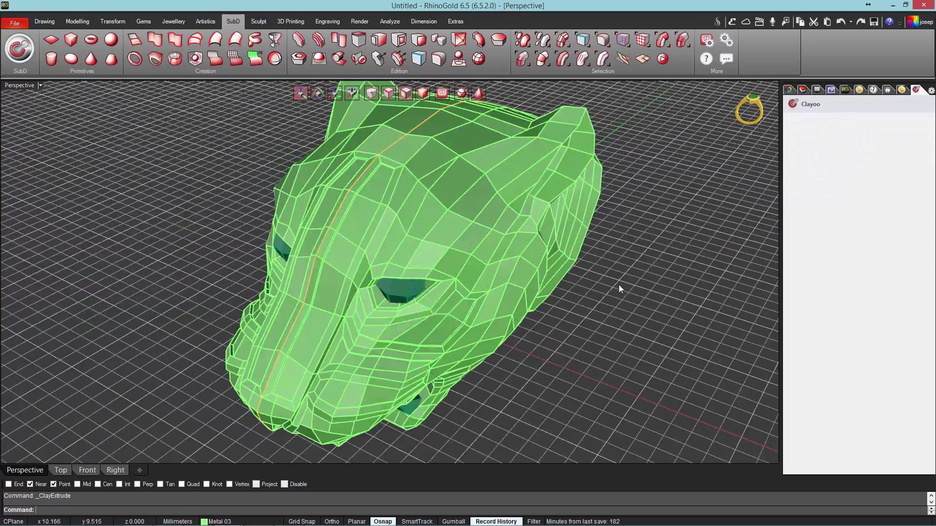
click(478, 93)
click(481, 93)
Select the group of forehead faces above the eye, inset it and extrude it inward as a group
right_drag(698, 171, 593, 326)
click(343, 211)
right_drag(548, 286, 580, 244)
shift+click(375, 163)
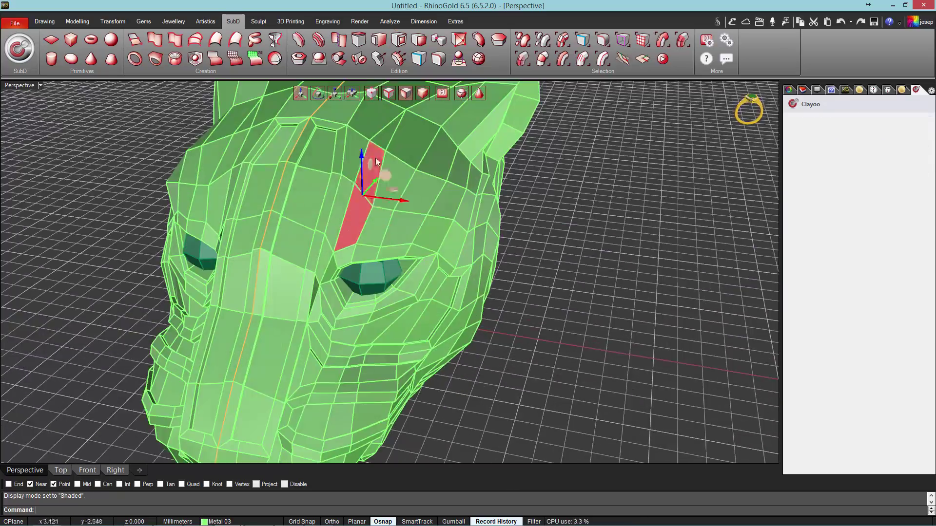
shift+click(341, 207)
mouse_move(351, 157)
shift+mouse_down()
mouse_move(465, 180)
mouse_move(384, 230)
mouse_move(404, 190)
shift+mouse_up()
right_drag(682, 287, 560, 215)
click(398, 40)
click(864, 152)
click(379, 40)
click(863, 190)
Select the cheek and jaw faces between the muzzle and the neck, inset them and extrude them inward as a group
right_drag(770, 229, 663, 293)
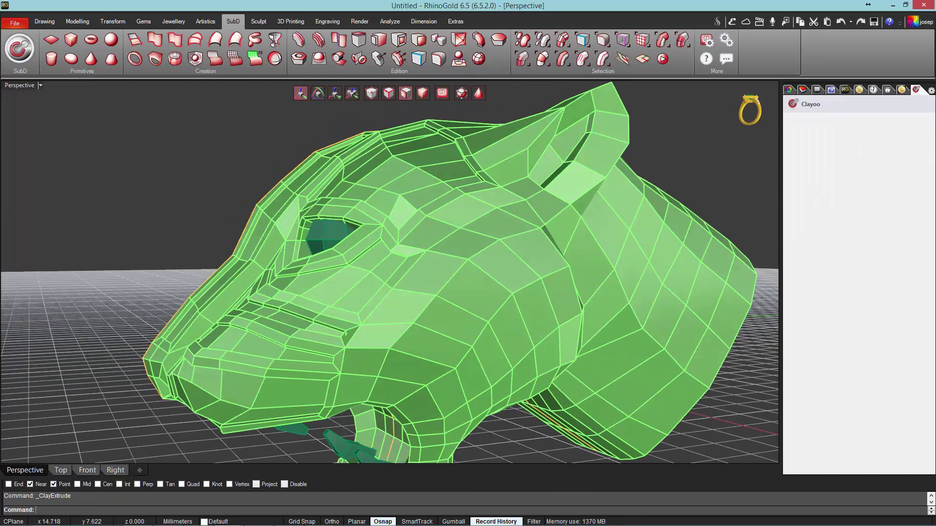
mouse_move(361, 385)
mouse_down()
mouse_move(458, 248)
mouse_move(517, 214)
mouse_up()
mouse_move(517, 214)
right_down()
mouse_move(511, 232)
mouse_move(513, 213)
right_up()
mouse_move(524, 249)
shift+mouse_down()
mouse_move(466, 328)
mouse_move(482, 370)
mouse_move(502, 388)
mouse_move(434, 418)
shift+mouse_up()
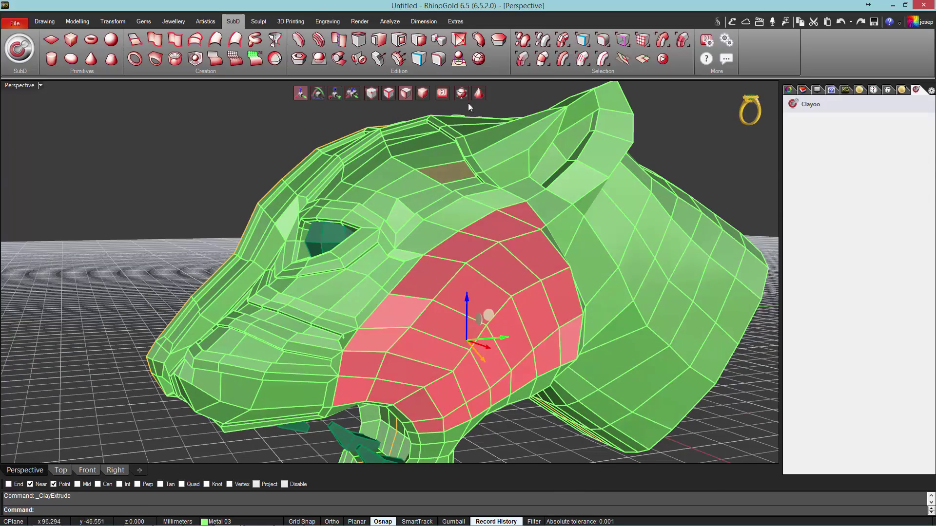
click(399, 40)
click(864, 153)
click(379, 40)
click(869, 190)
right_drag(526, 205, 628, 198)
key(Tab)
mouse_move(711, 122)
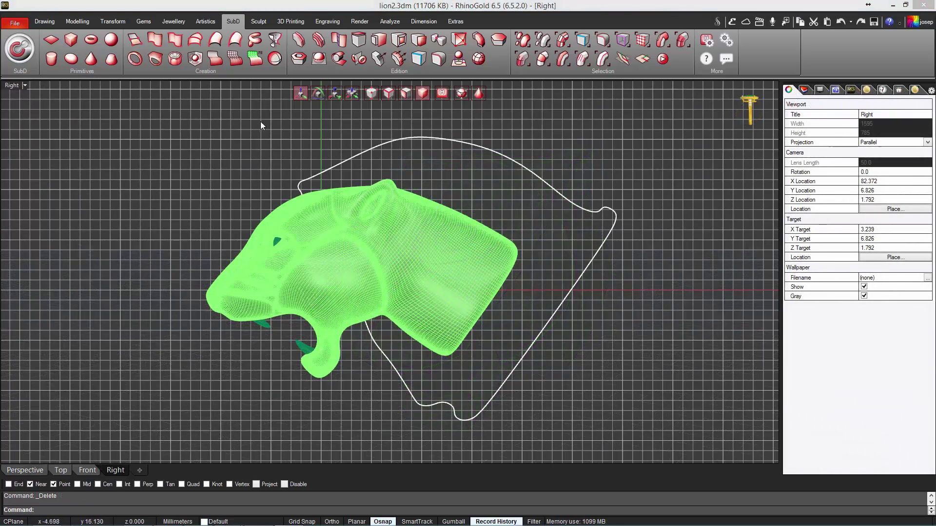
Append a SubD quad face inside the upper rear corner of the outline curve behind the panther's neck
click(138, 43)
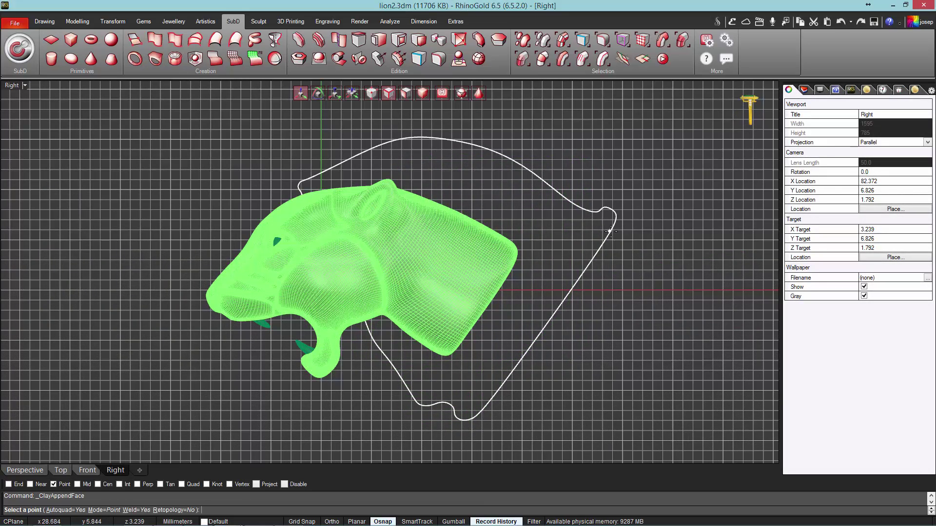
click(576, 279)
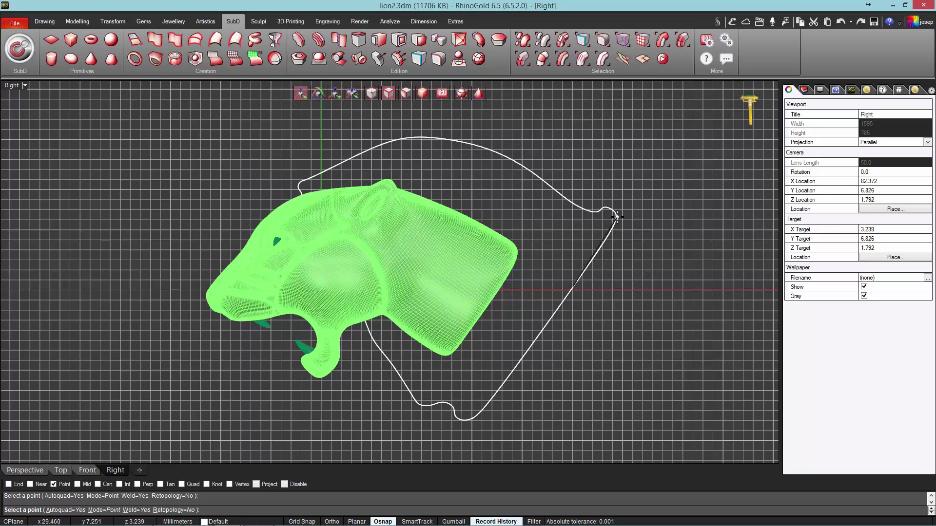
click(616, 216)
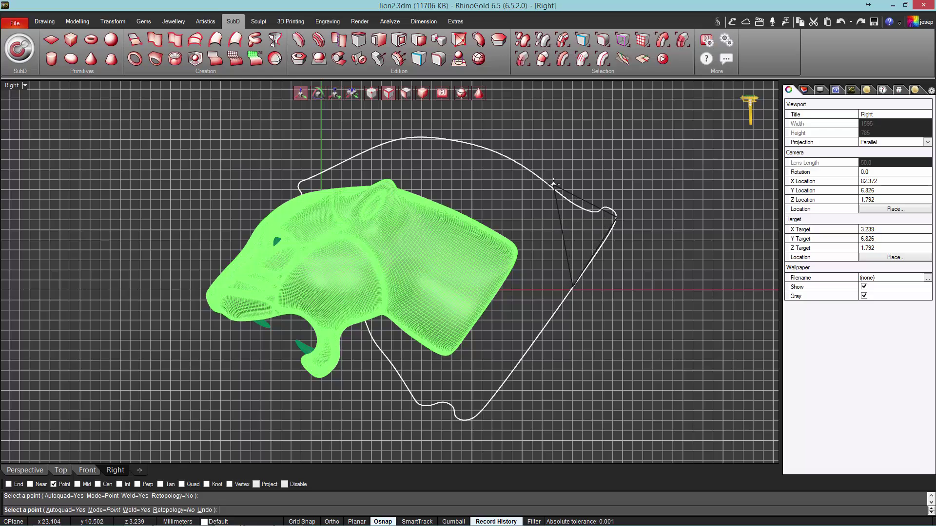
click(553, 185)
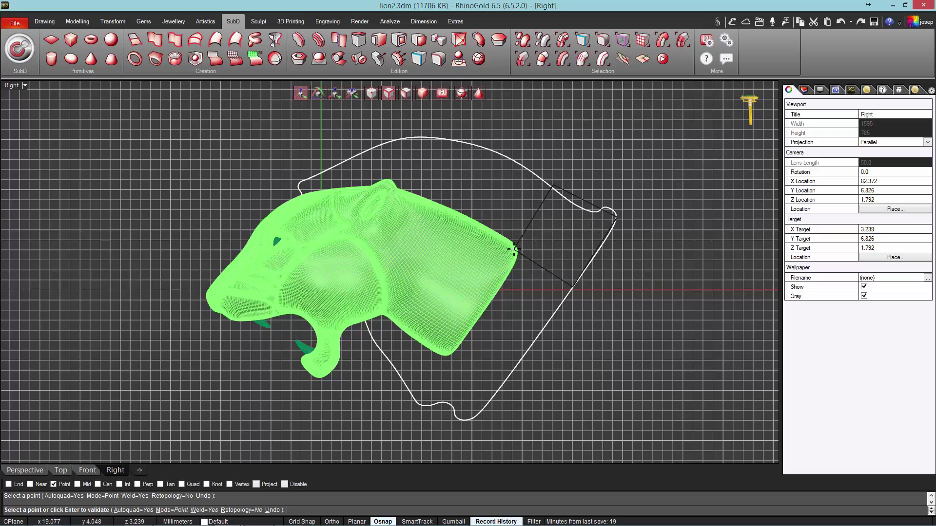
click(514, 249)
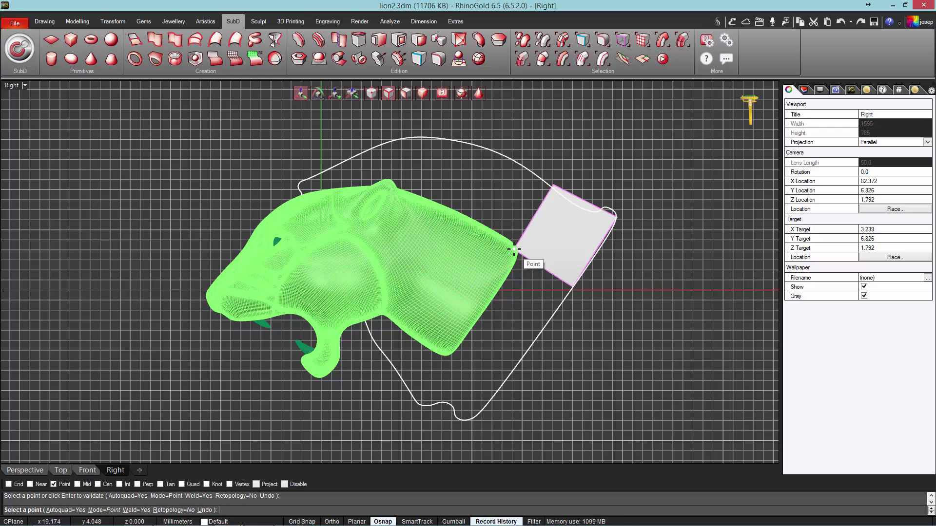
Append three more welded quads along the outline's straight rear edge, down to its lower corner
click(514, 249)
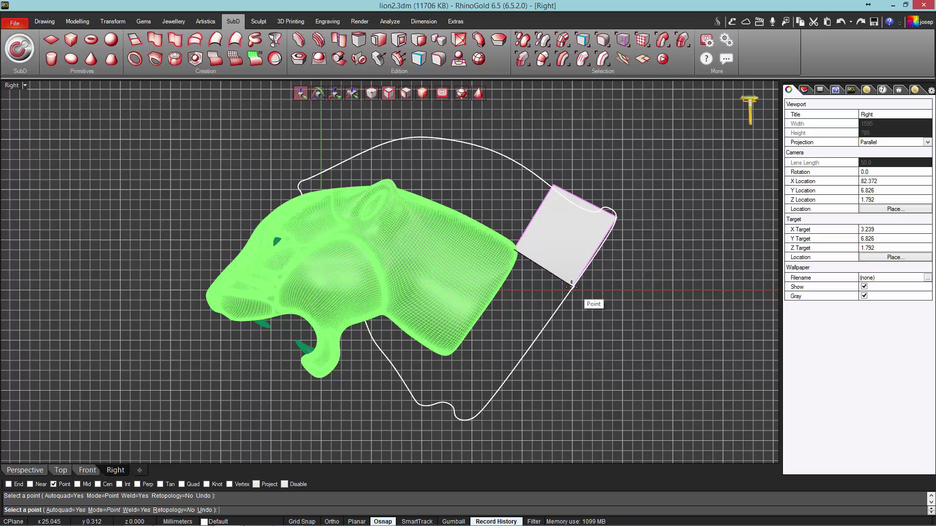
click(571, 285)
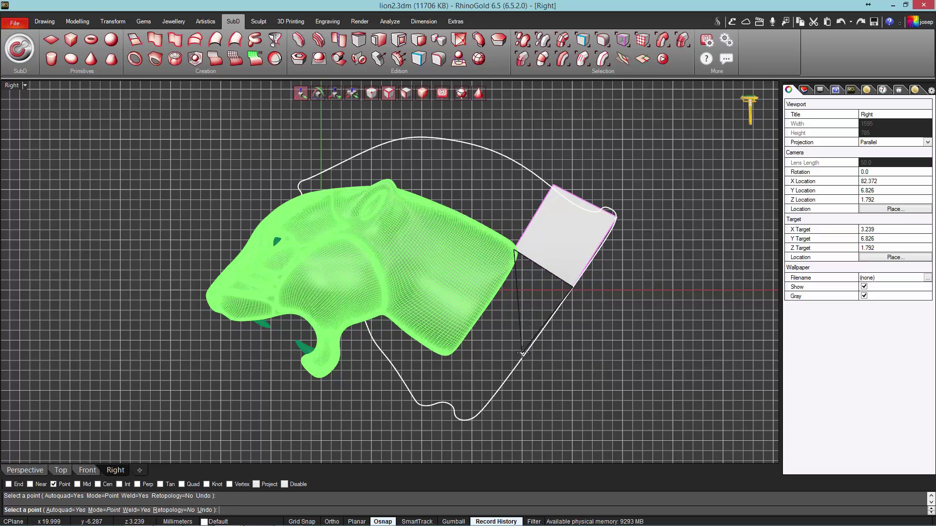
click(522, 352)
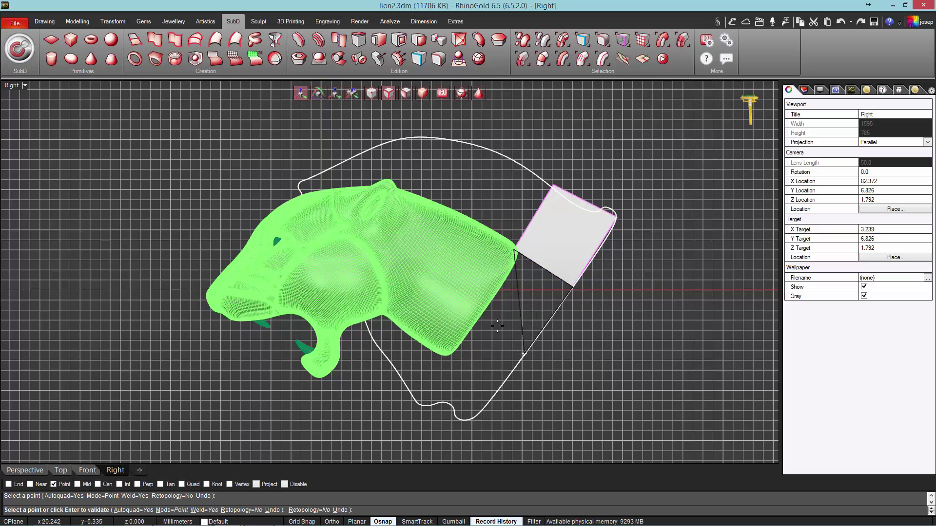
click(475, 312)
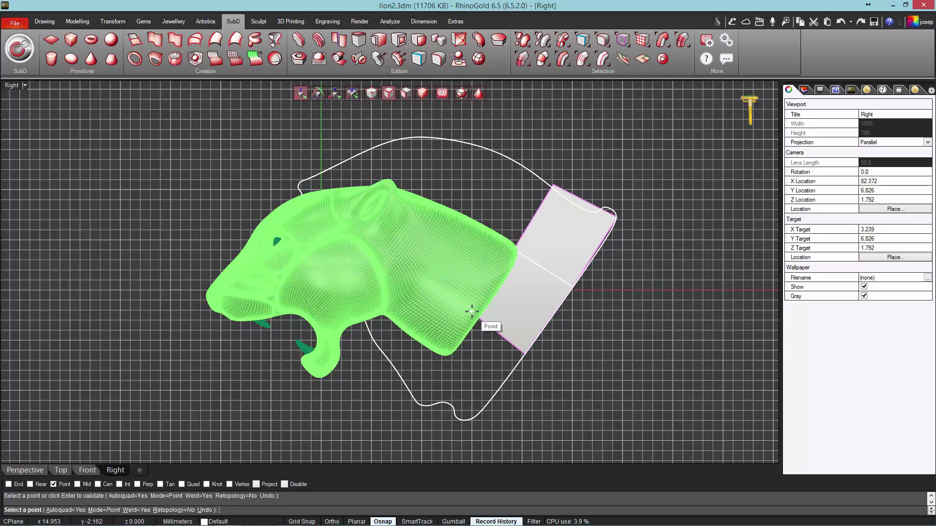
click(438, 366)
click(493, 396)
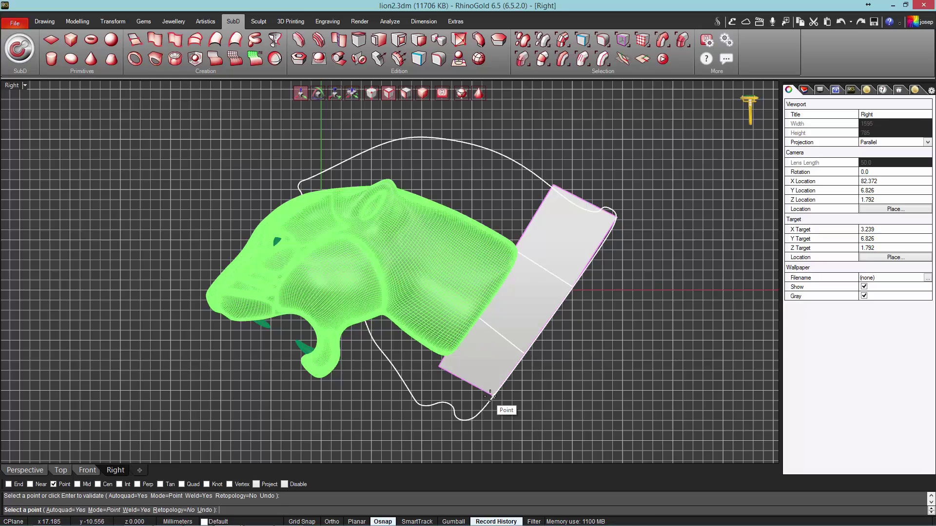
click(471, 420)
click(413, 393)
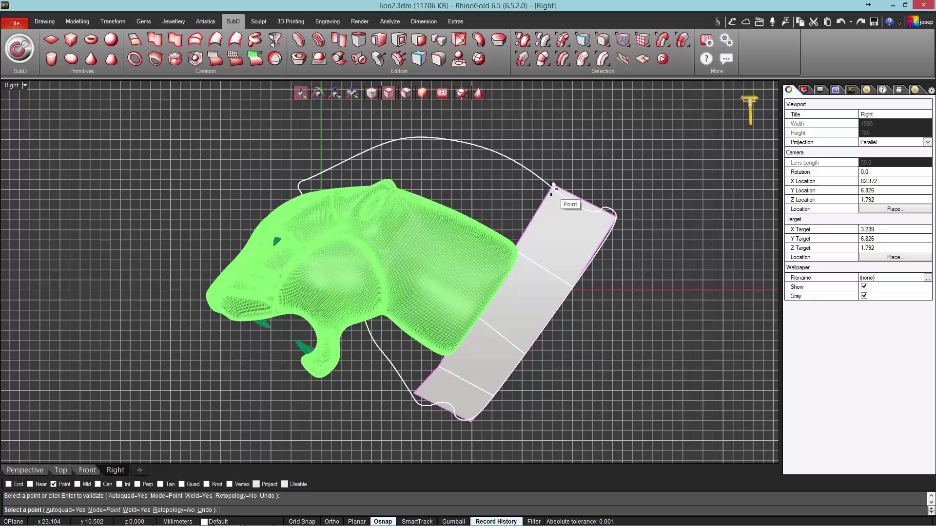
Append a quad along the upper edge of the outline, beside the first face and above the neck
click(462, 215)
click(514, 249)
click(515, 250)
In Wireframe display, append quads across the neck area and fill the gap to the outline's lower front edge
key(ctrl+alt+w)
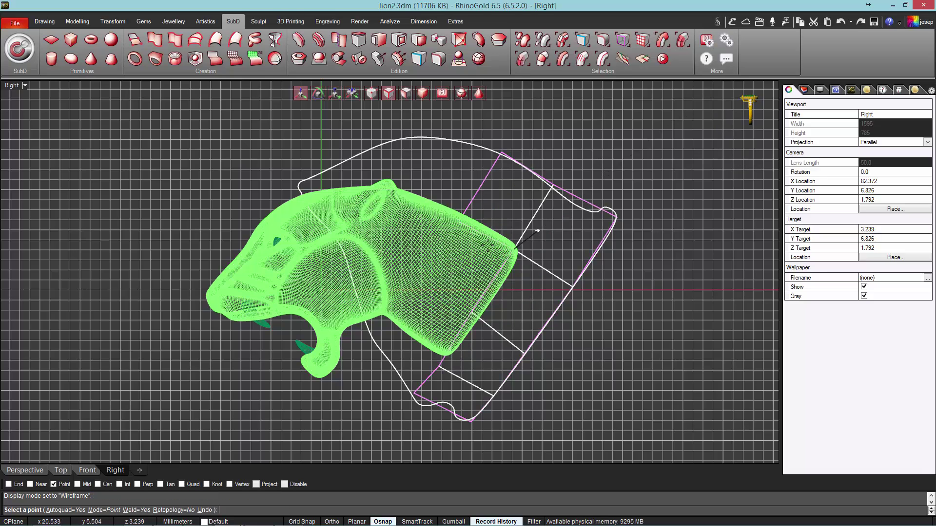
click(459, 222)
click(419, 286)
click(470, 311)
click(470, 312)
click(439, 366)
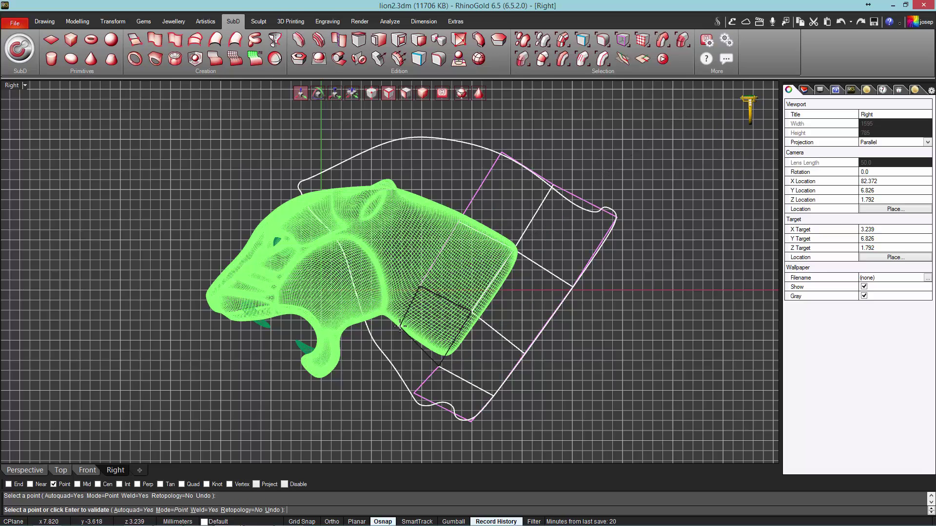
click(399, 325)
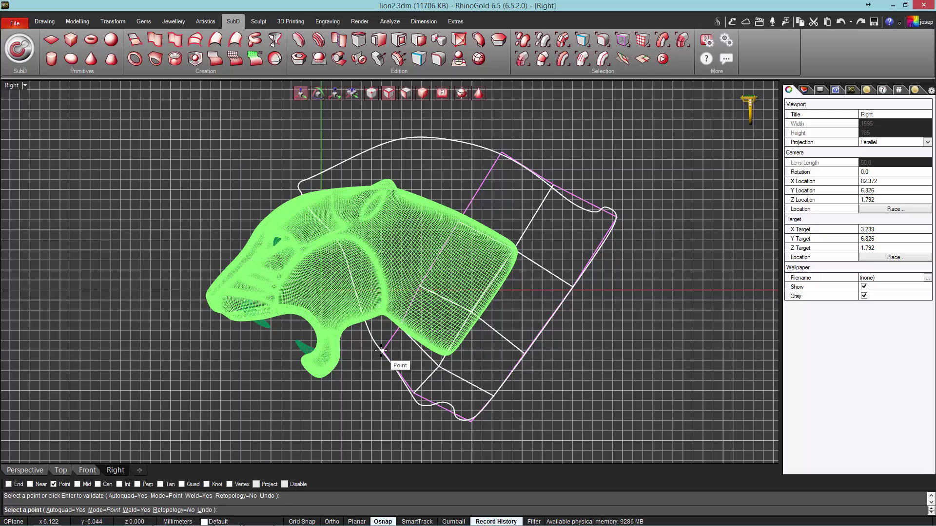
Append the next quads across the neck, from the outline's upper edge inward to the middle of the neck
click(440, 133)
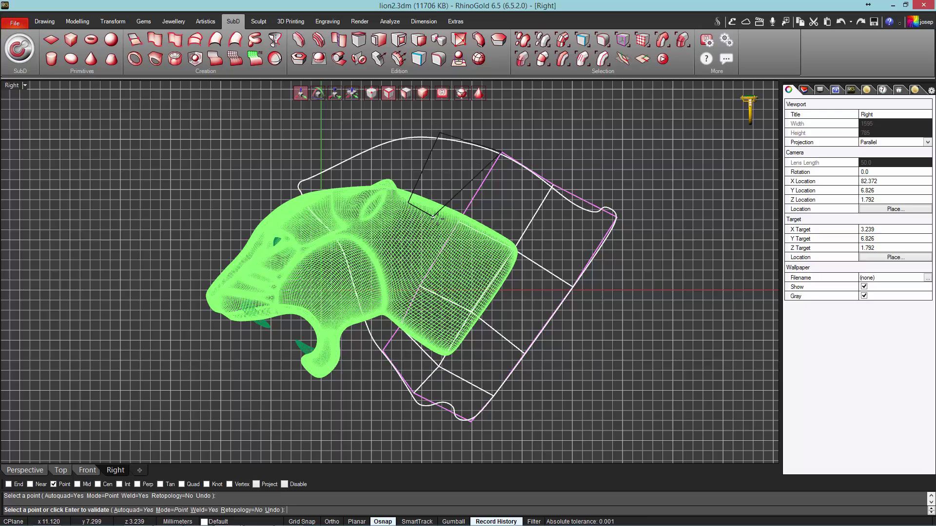
click(419, 287)
click(458, 222)
click(408, 204)
click(384, 256)
click(399, 326)
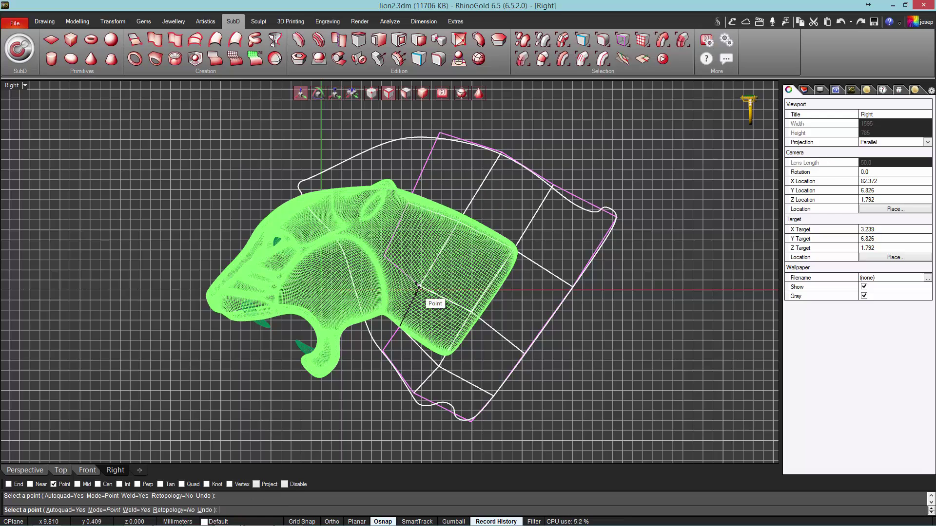
Append quads across the lower neck toward the jaw, ending at the front end of the outline's lower edge
click(419, 286)
click(384, 256)
click(370, 282)
click(370, 282)
click(399, 326)
click(382, 350)
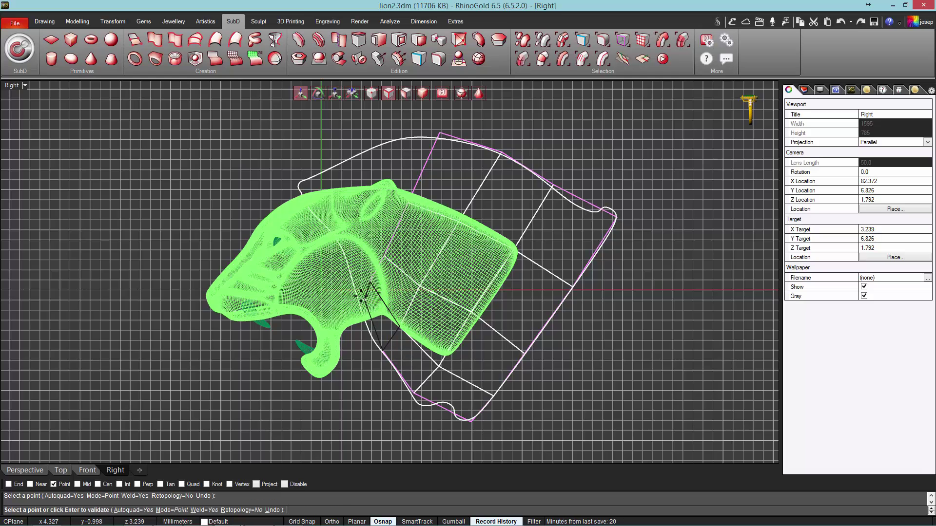
click(360, 301)
Append quads from the outline's upper edge down through the ear area of the head
click(408, 203)
click(439, 133)
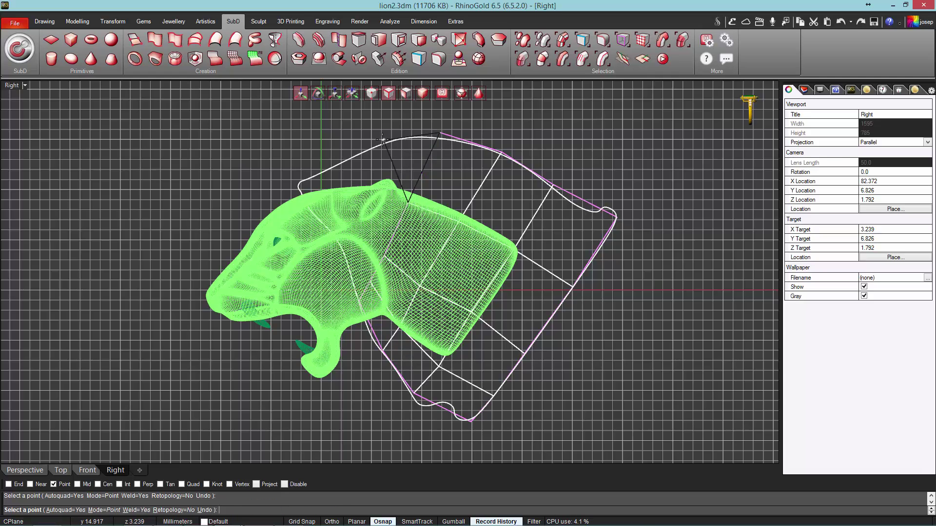
click(380, 139)
click(369, 188)
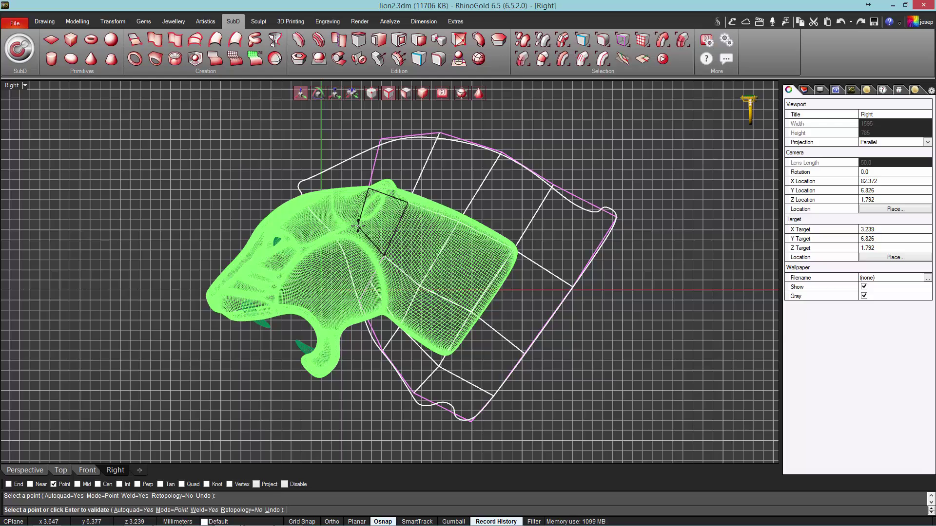
key(Return)
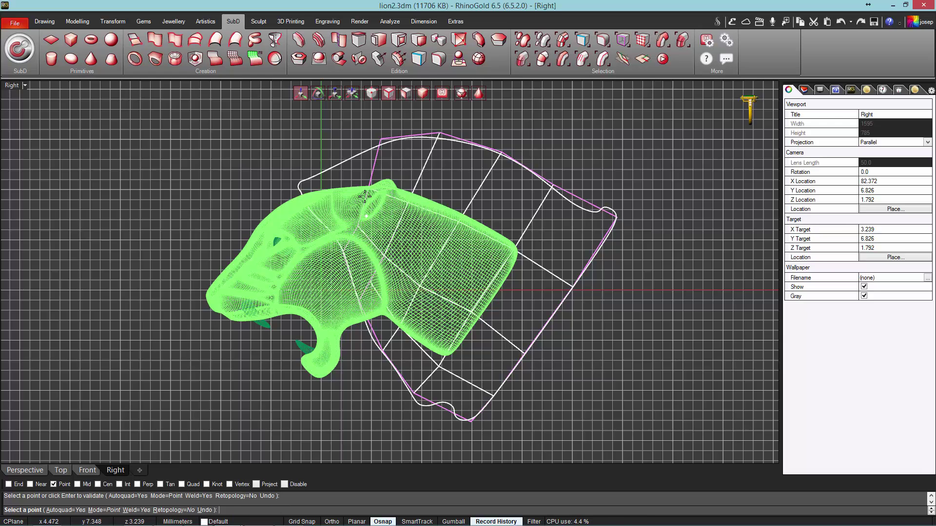
Append the remaining quads over the forehead up to the outline's upper front tip and finish appending faces
click(369, 188)
click(340, 185)
click(341, 151)
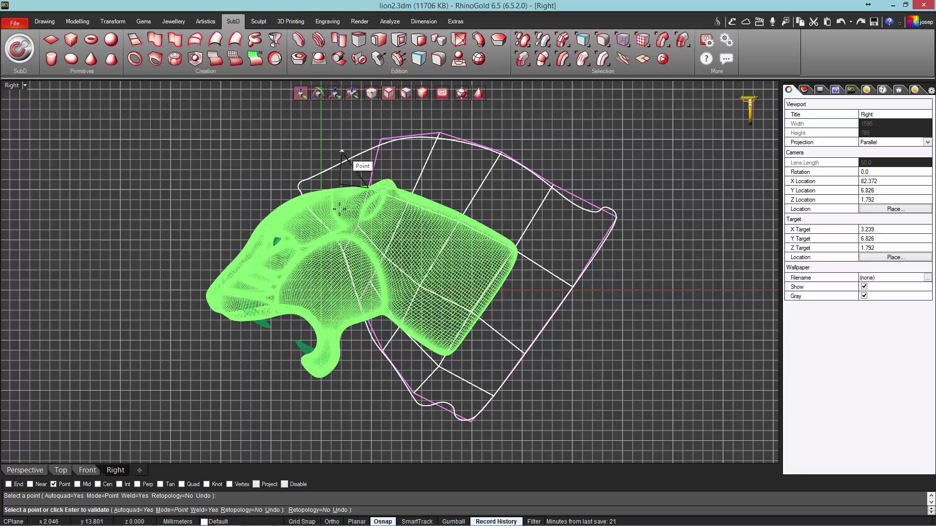
click(341, 151)
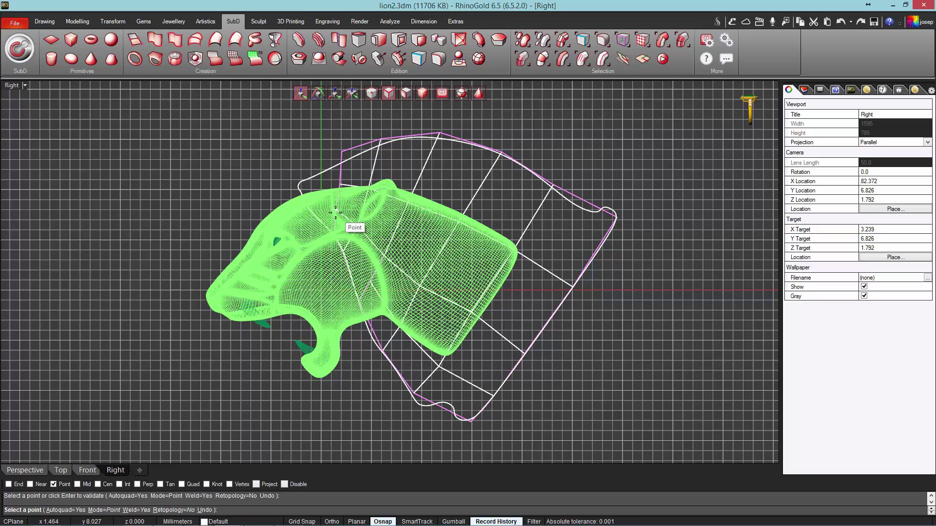
click(340, 185)
click(303, 194)
click(297, 183)
click(341, 151)
click(340, 185)
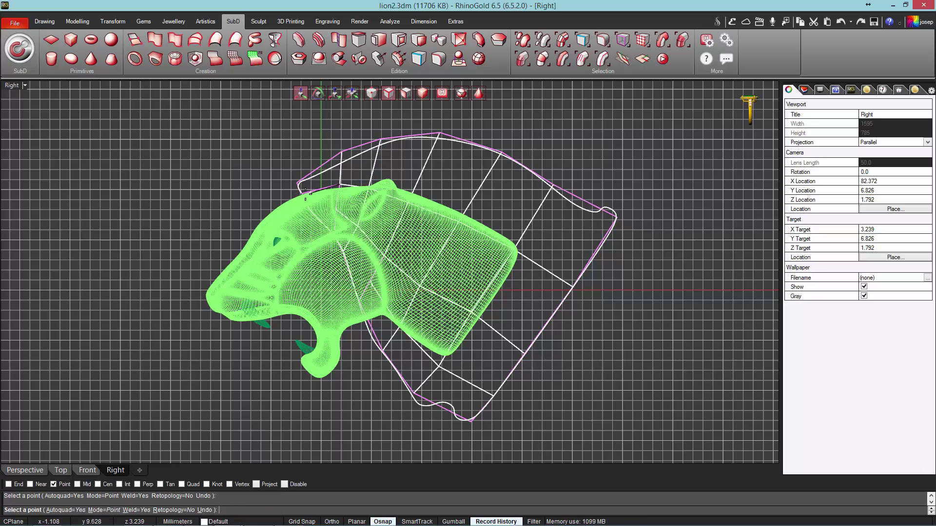
click(335, 235)
click(309, 210)
right_click(310, 211)
right_click(311, 213)
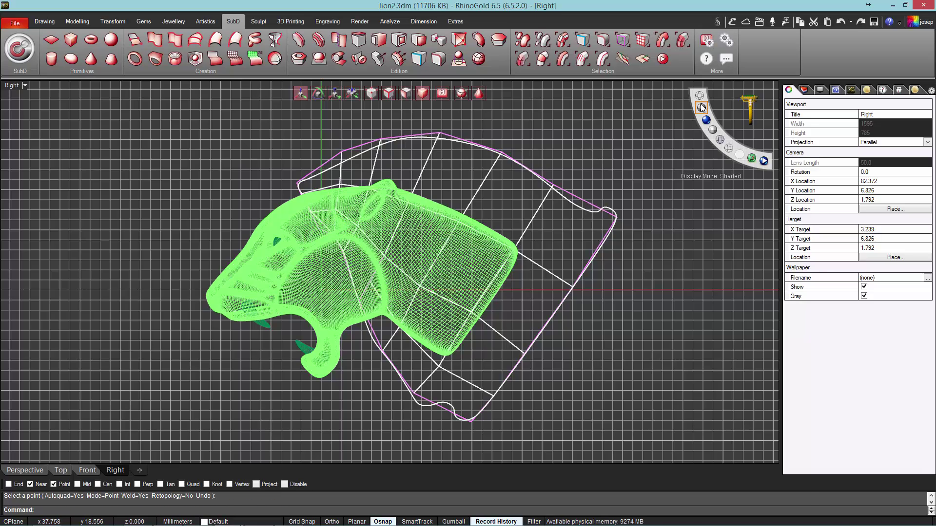
Display the model shaded and select the appended quad surface in the Perspective view, seen edge-on from behind
click(701, 107)
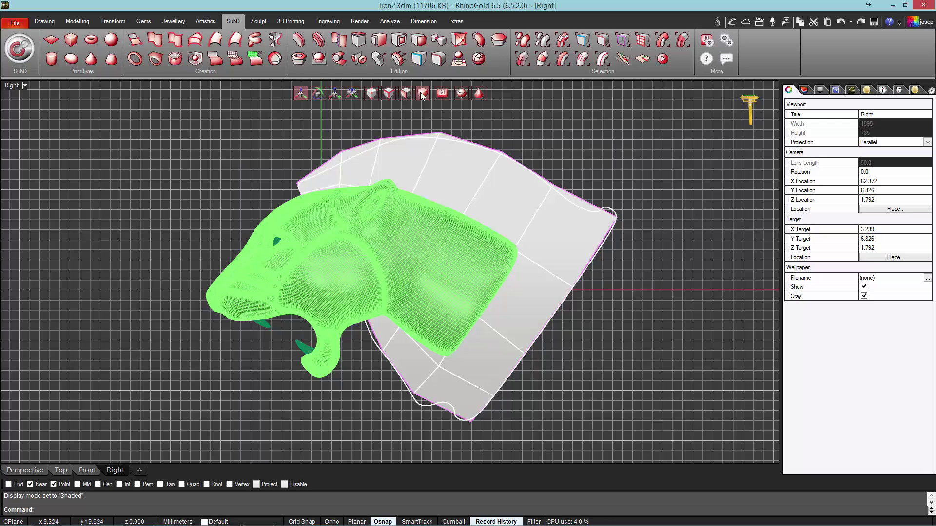
click(519, 203)
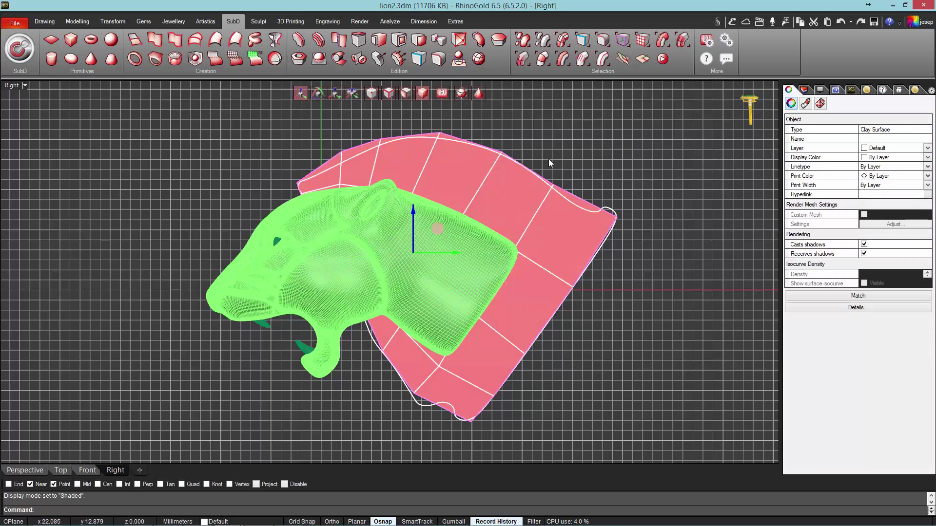
click(31, 471)
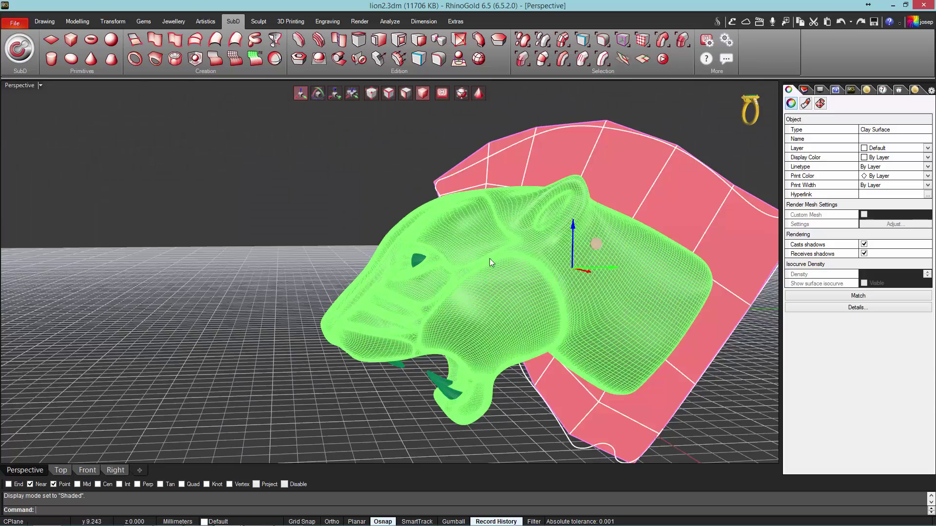
right_drag(490, 259, 338, 132)
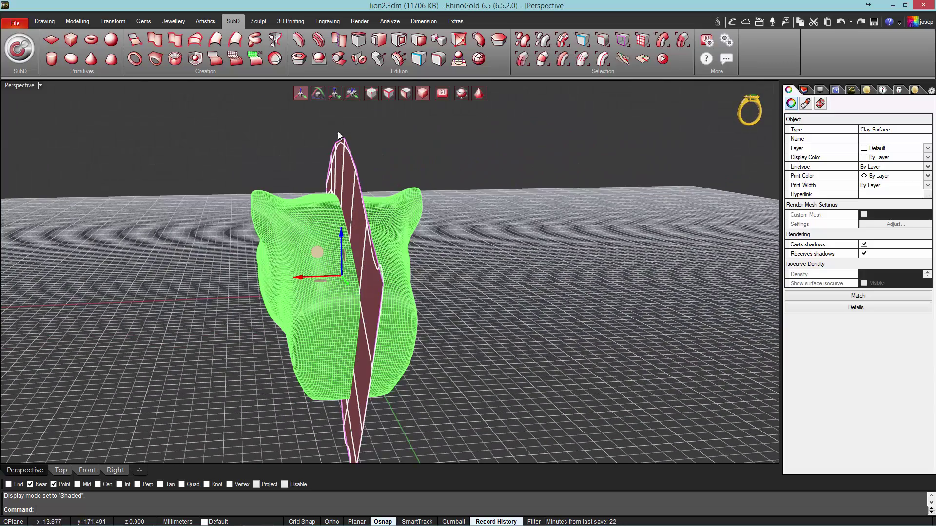
Shell the quad surface at a distance of 6.94755 mm in Regular mode and switch it to smooth display
click(298, 59)
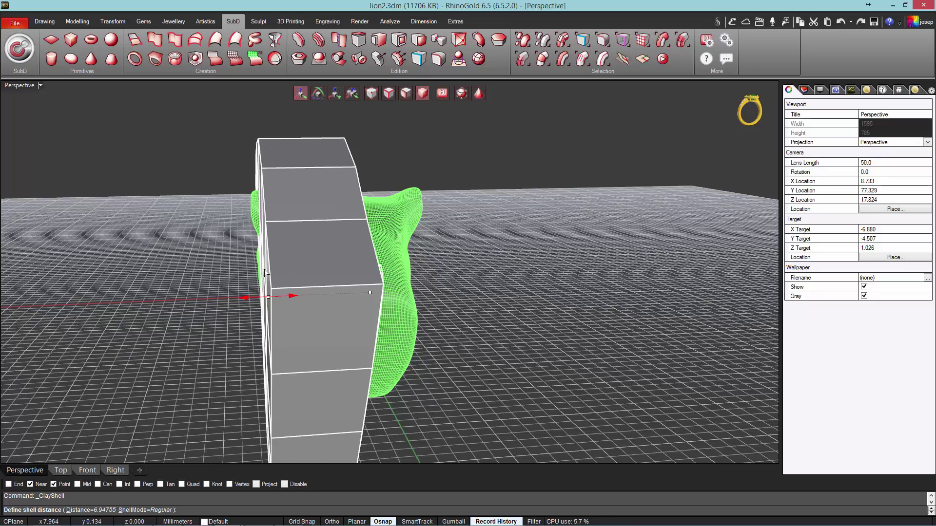
right_drag(265, 273, 414, 268)
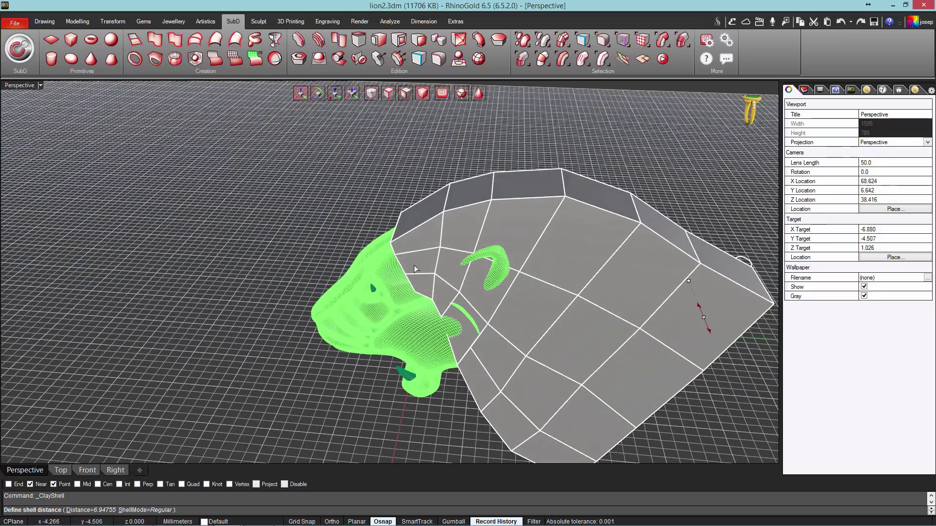
right_click(595, 159)
right_drag(635, 142, 628, 106)
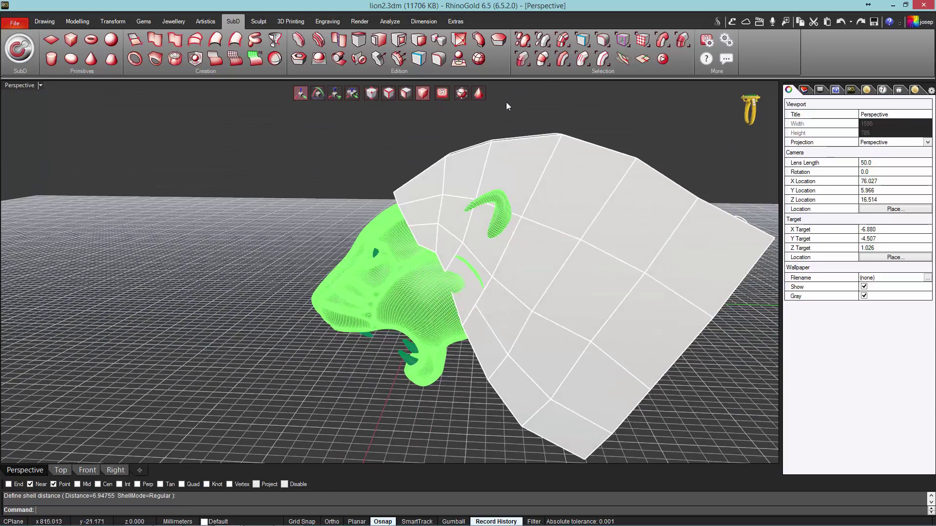
click(479, 93)
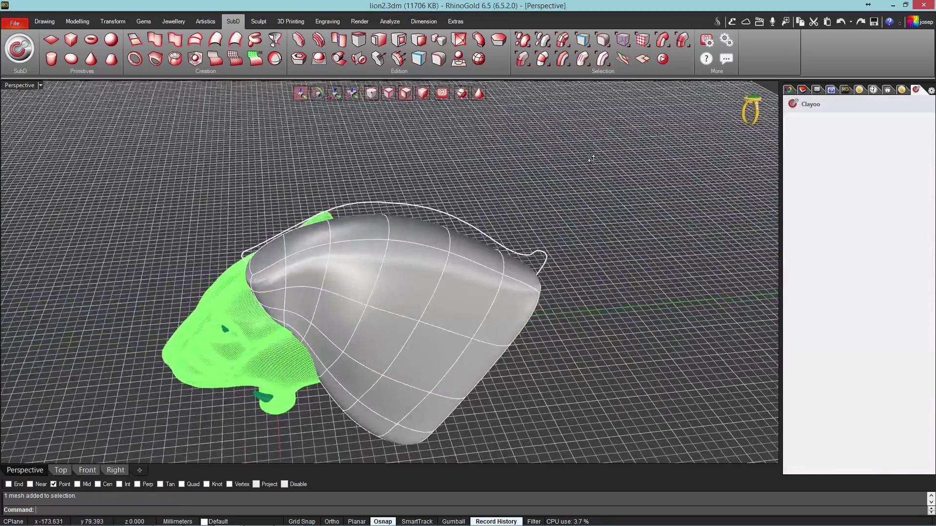
Push a face on the upper side of the thickened surface inward along the X axis toward the panther head
right_drag(591, 158, 617, 179)
right_drag(616, 172, 572, 222)
click(400, 301)
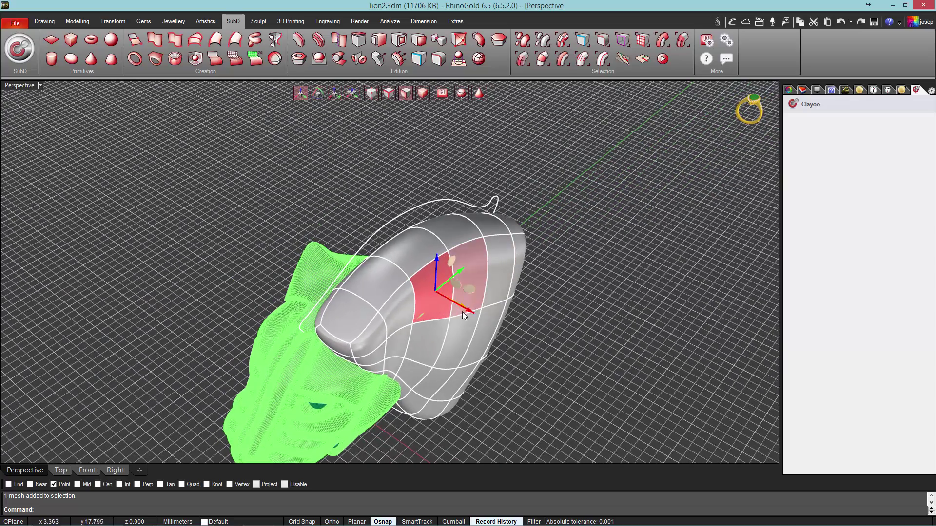
drag(469, 309, 451, 302)
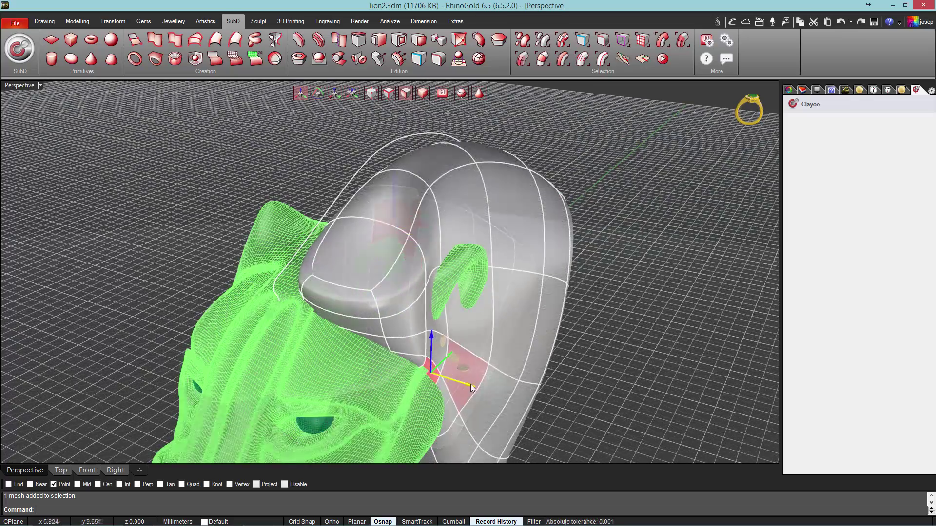
Pull the face beside the panther's cheek, below the ear, outward along the X axis
drag(470, 384, 491, 391)
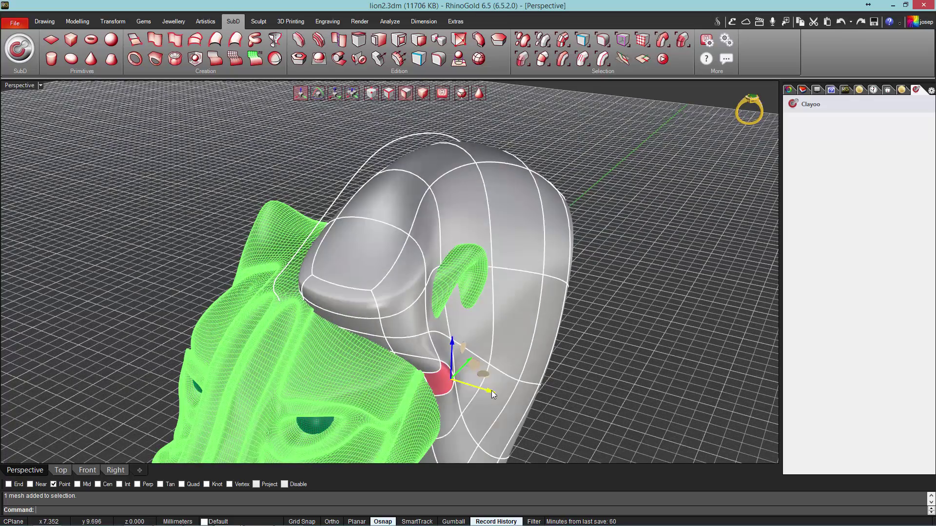
right_drag(706, 355, 591, 343)
drag(604, 346, 618, 351)
right_drag(670, 340, 571, 325)
click(657, 317)
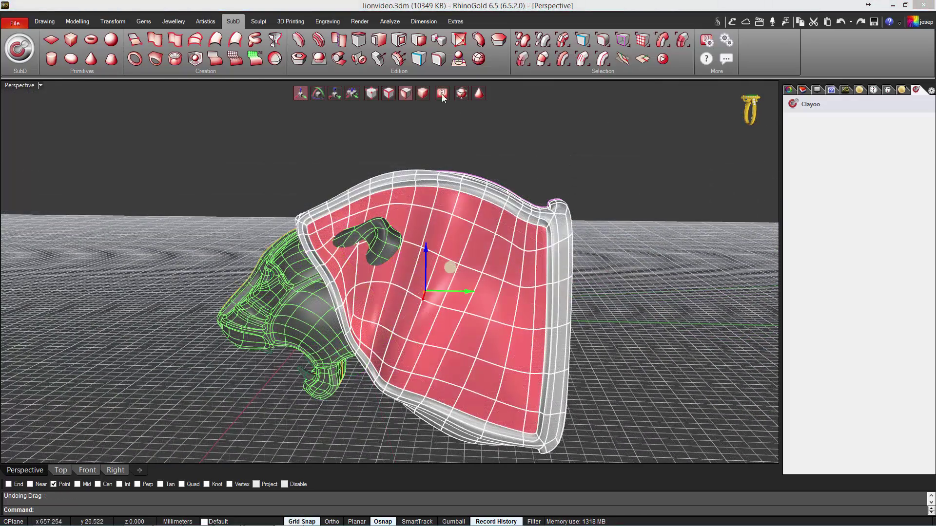
Inset the selected side faces by edge at 0.100 and extrude them as a group with a height of 1.549
click(404, 47)
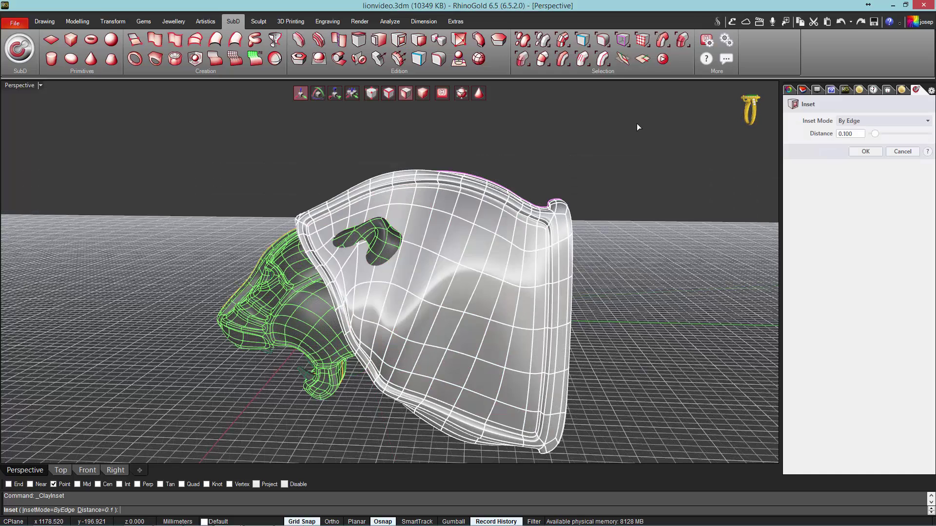
click(864, 152)
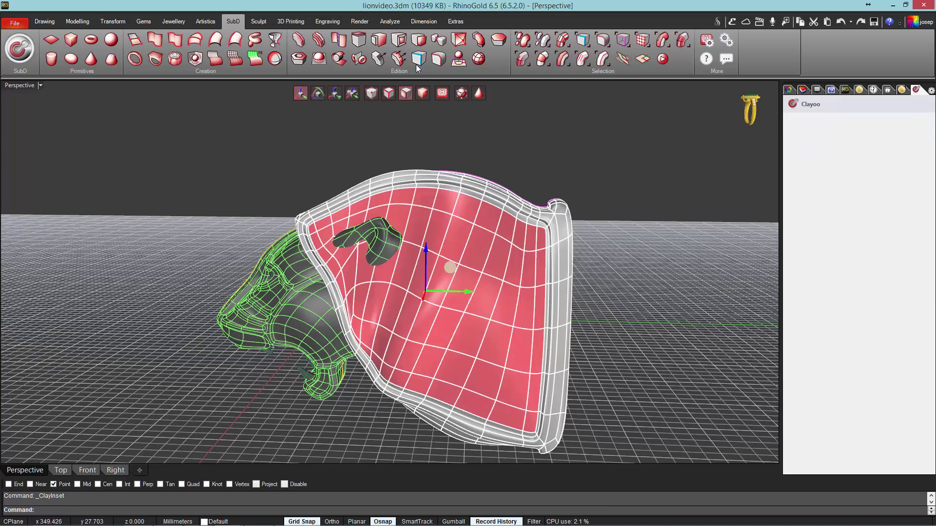
click(422, 42)
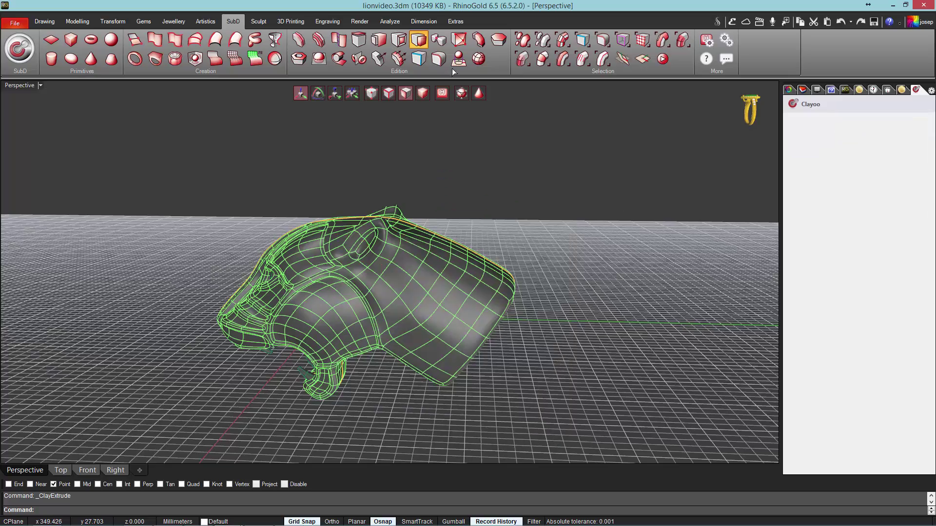
right_drag(615, 194, 440, 283)
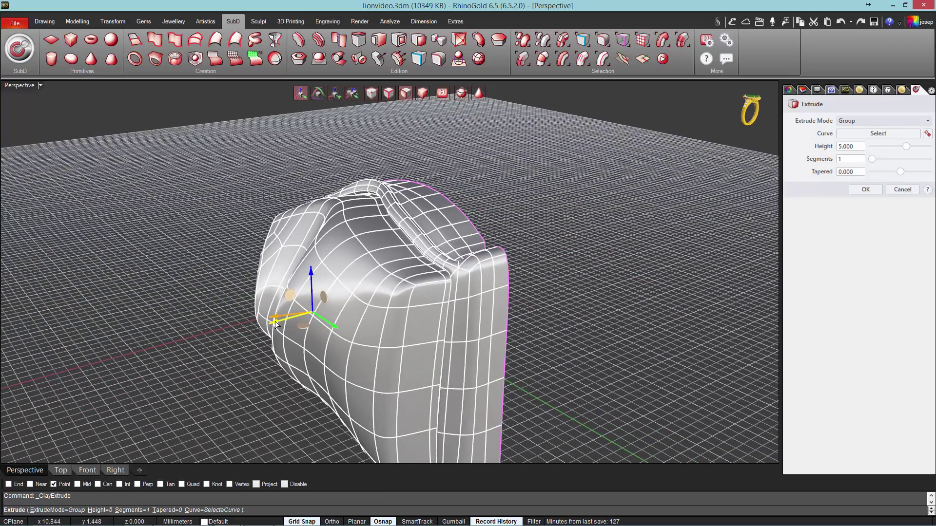
drag(275, 324, 341, 319)
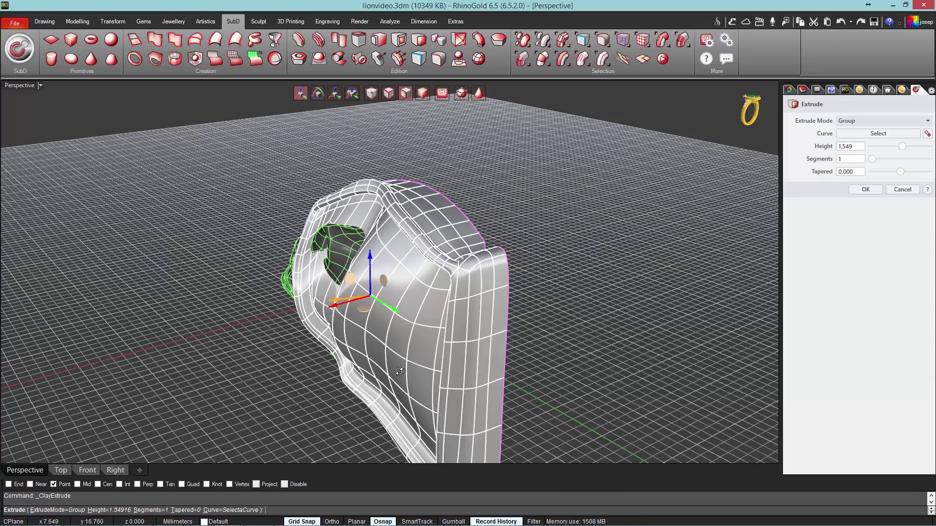
right_drag(399, 372, 634, 288)
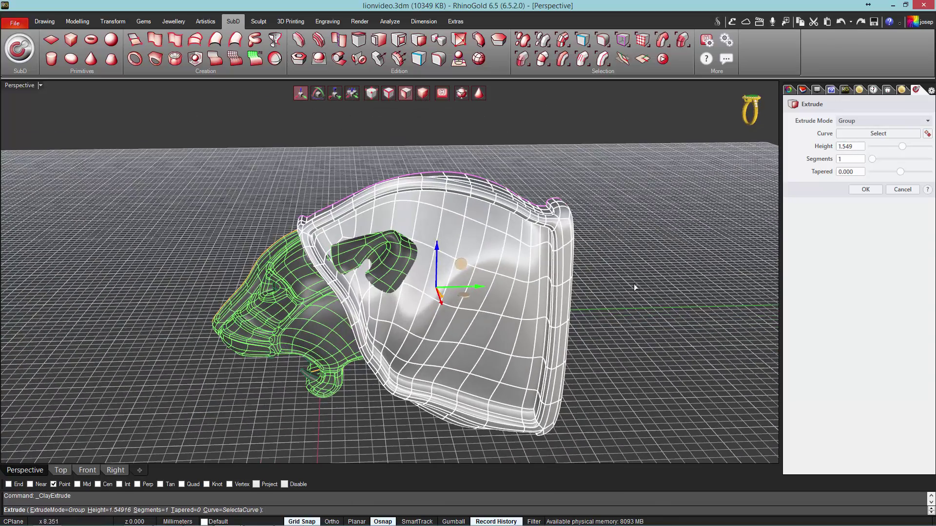
click(864, 191)
right_drag(652, 306, 637, 286)
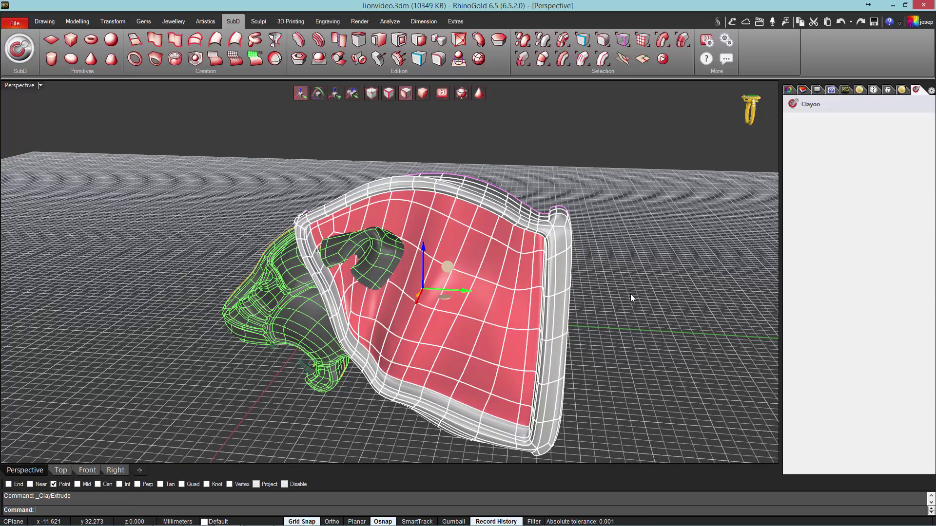
key(Escape)
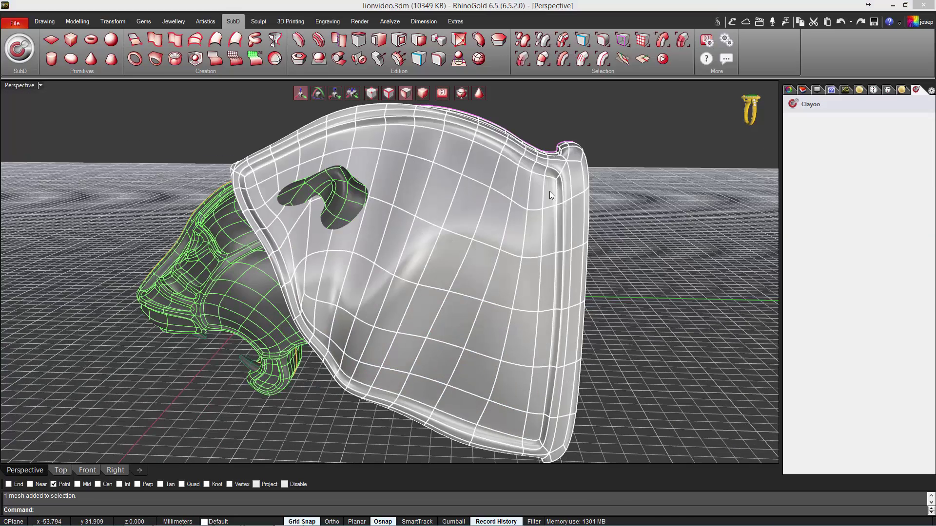
Inset the narrow column of side faces along the recessed panel's rear edge by edge at a distance of 0.100
click(547, 191)
shift+click(549, 236)
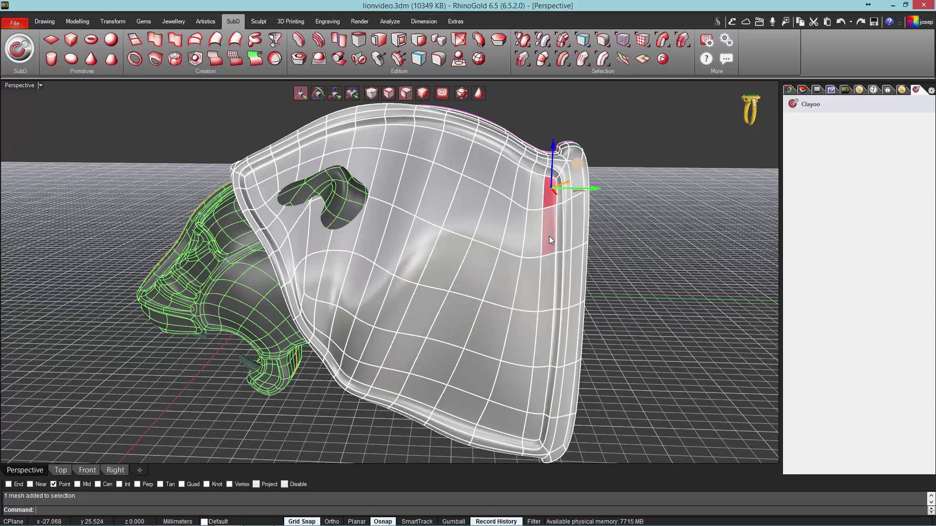
shift+click(552, 274)
drag(549, 323, 534, 418)
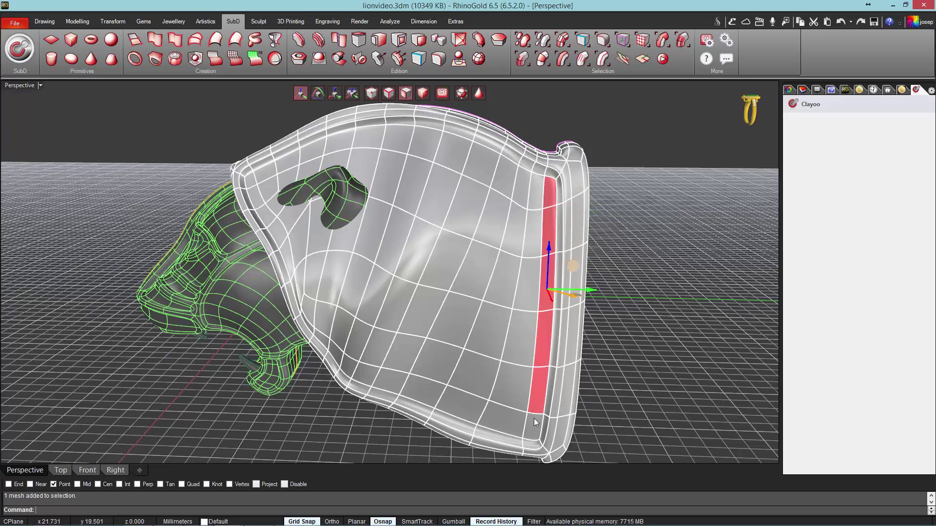
click(398, 40)
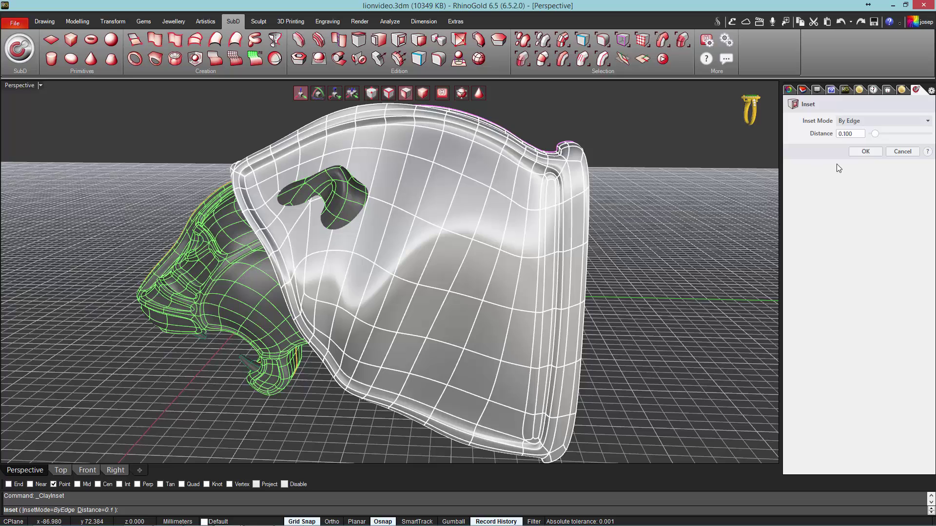
click(867, 151)
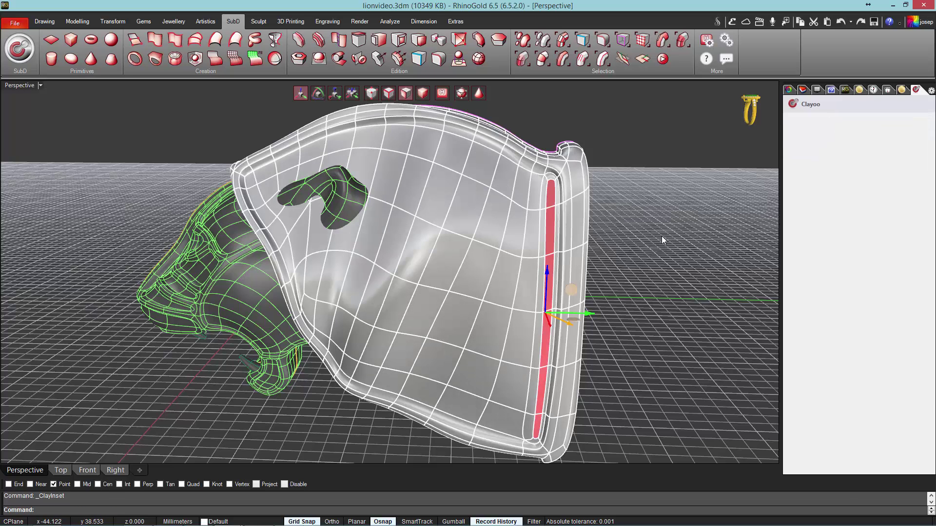
Extrude the thin frame of faces surrounding the inset strip along the panel's rear edge as a group
right_drag(662, 238, 654, 213)
click(640, 257)
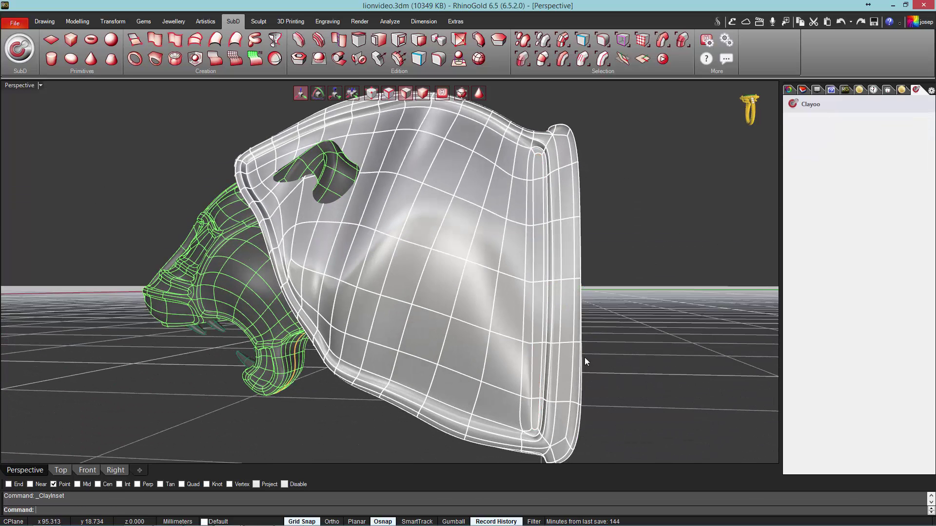
click(524, 411)
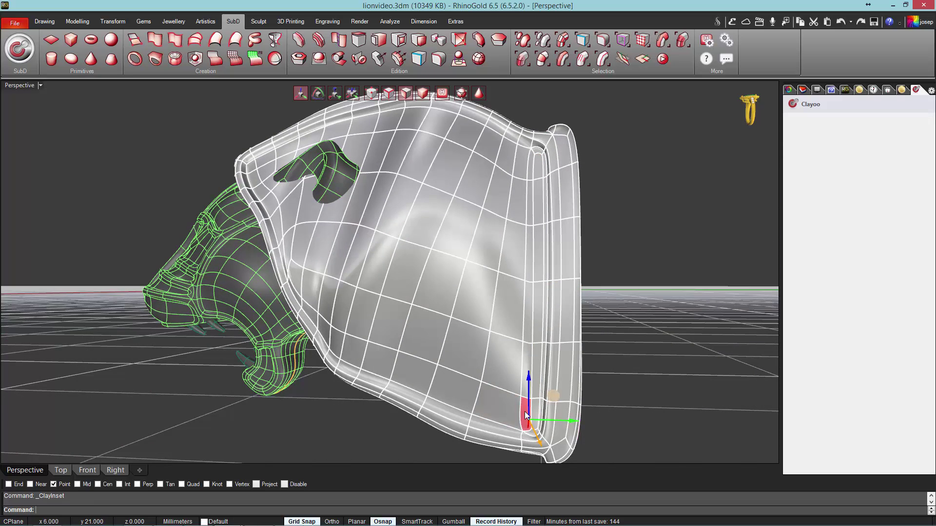
shift+click(526, 353)
shift+click(528, 307)
shift+click(527, 253)
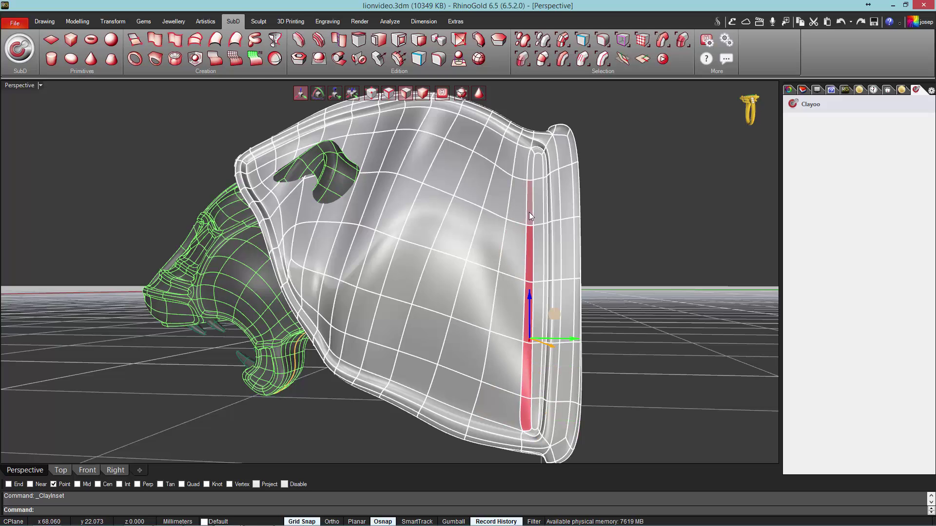
shift+click(529, 212)
shift+click(533, 154)
shift+click(538, 151)
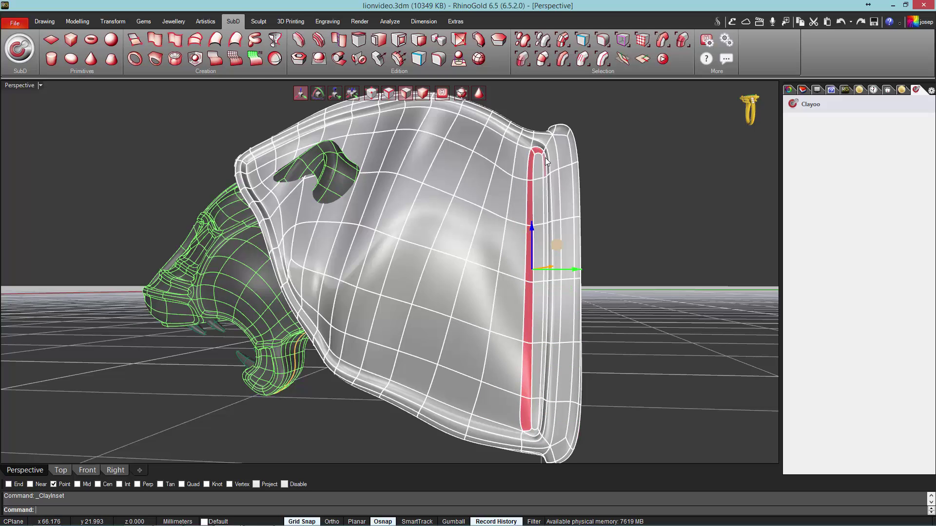
shift+click(545, 171)
shift+click(546, 189)
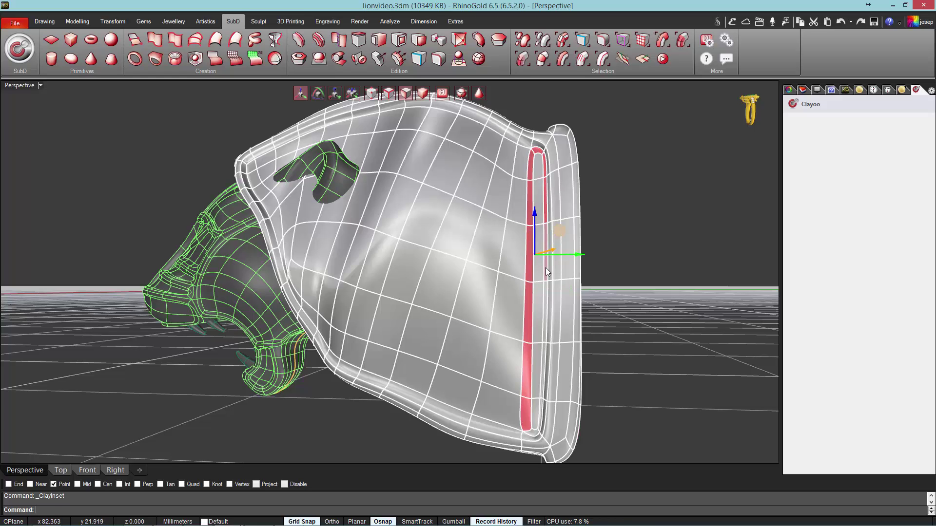
shift+click(545, 268)
shift+click(545, 326)
shift+click(542, 362)
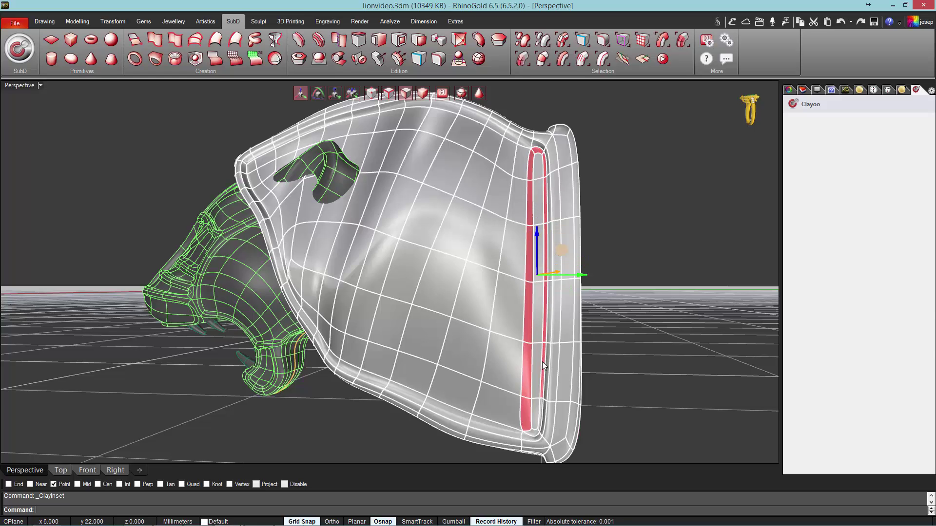
shift+click(540, 417)
click(418, 59)
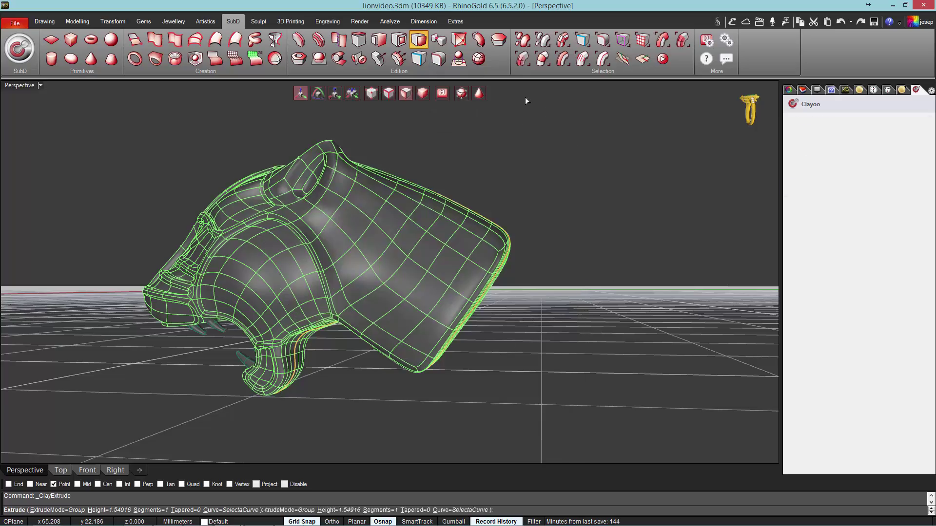